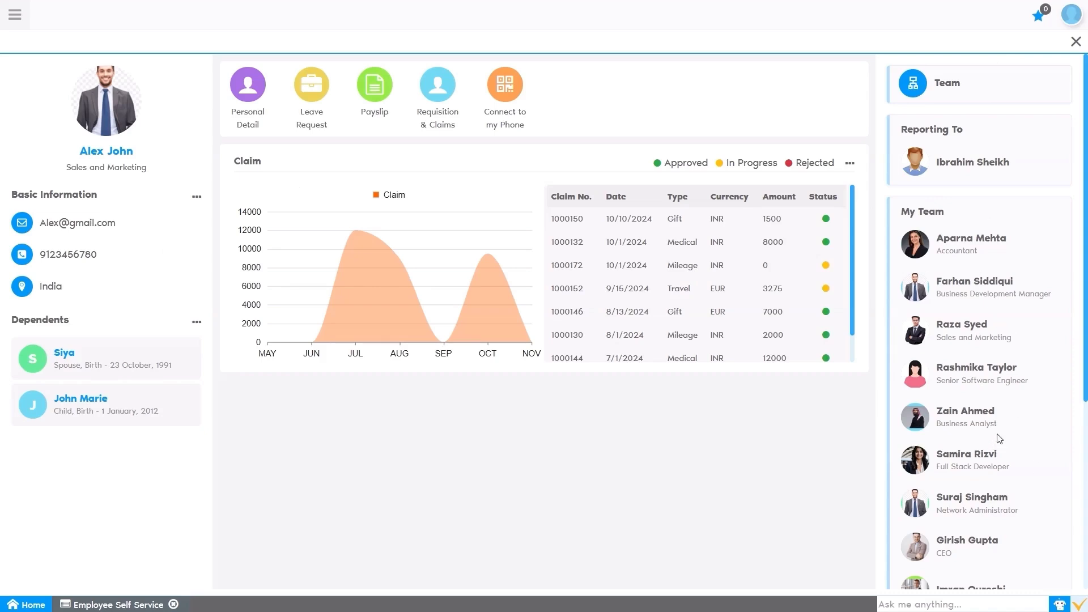
Step: Open the leave application form from the leave requests area, review the available leave types, and discard the form
click(322, 98)
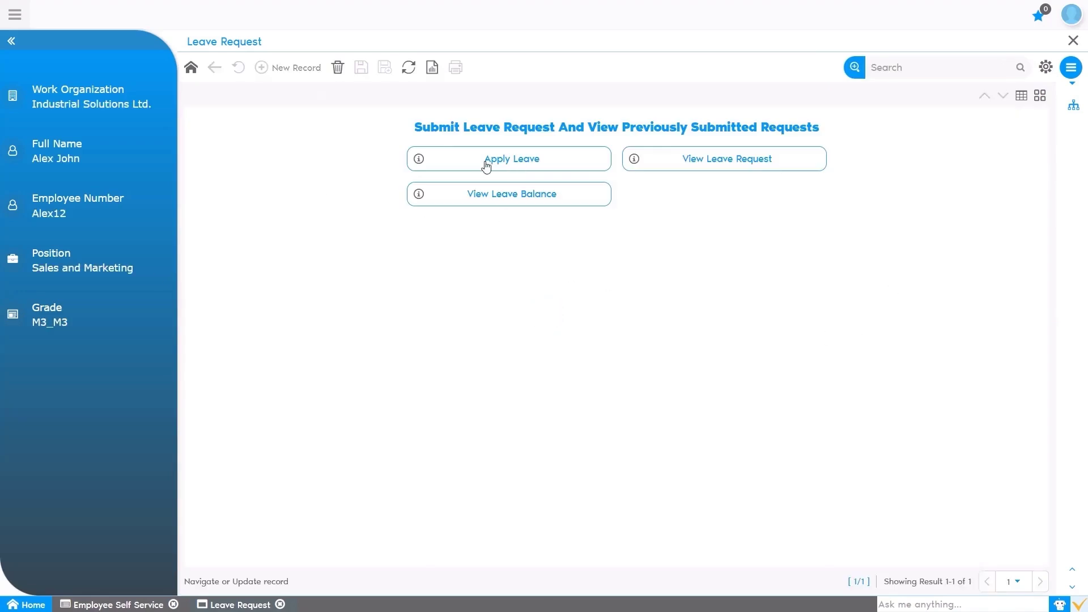
click(517, 162)
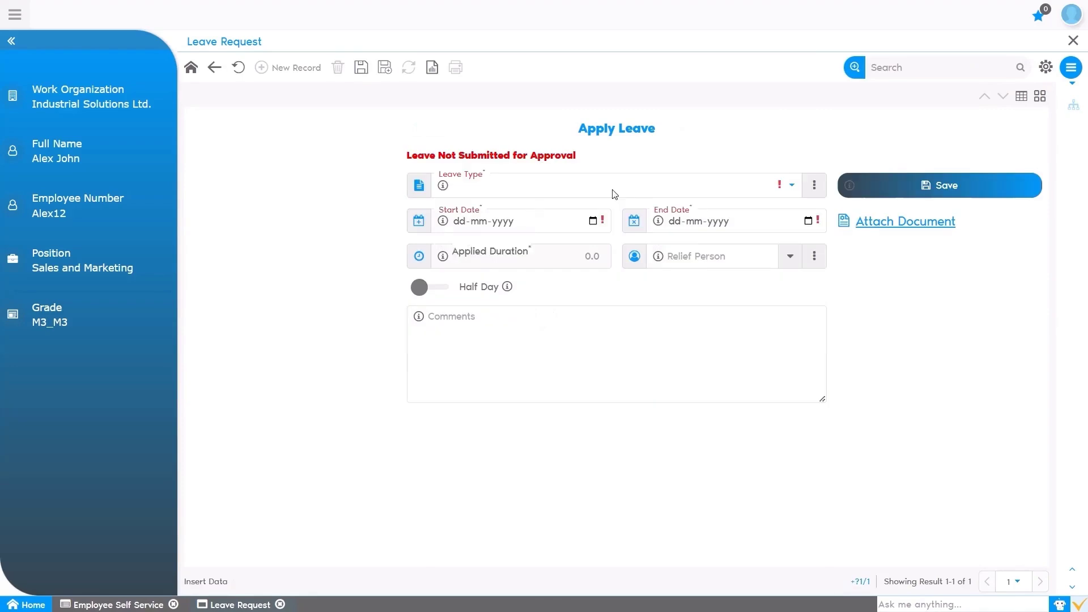
click(546, 187)
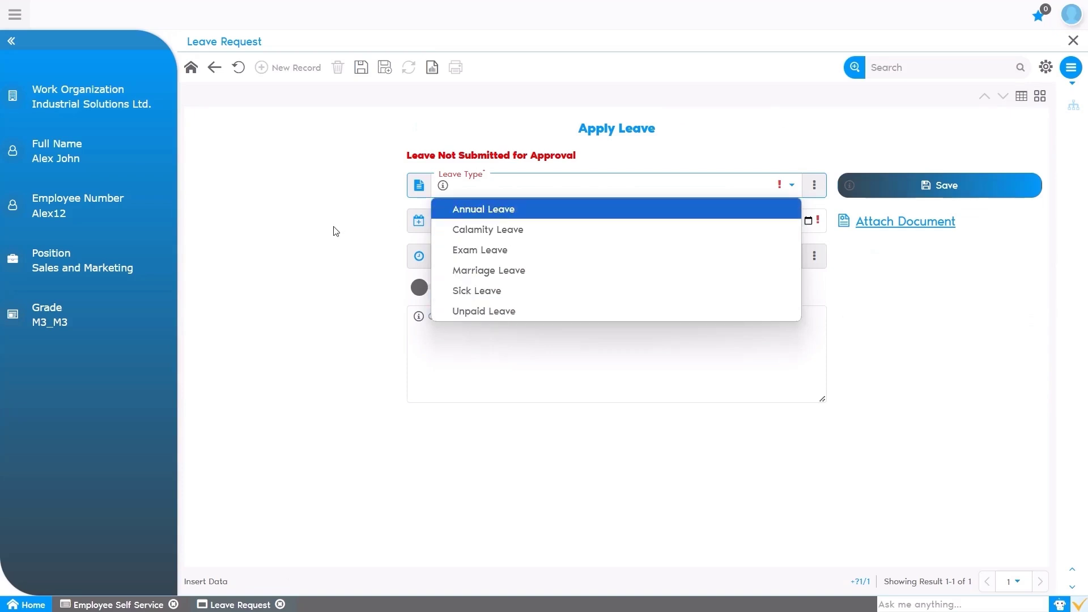
click(299, 262)
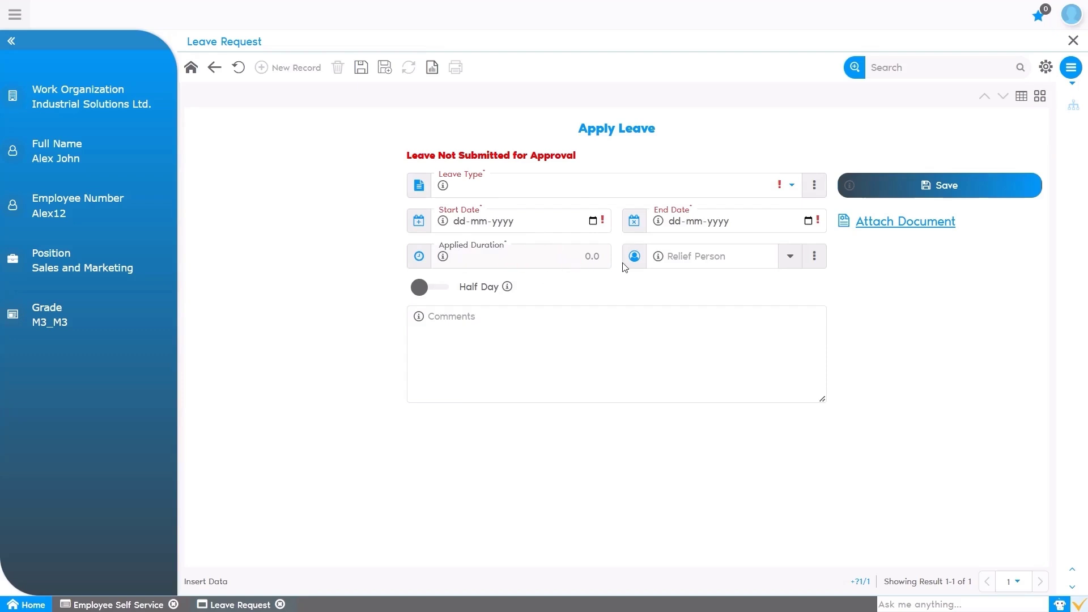
click(238, 67)
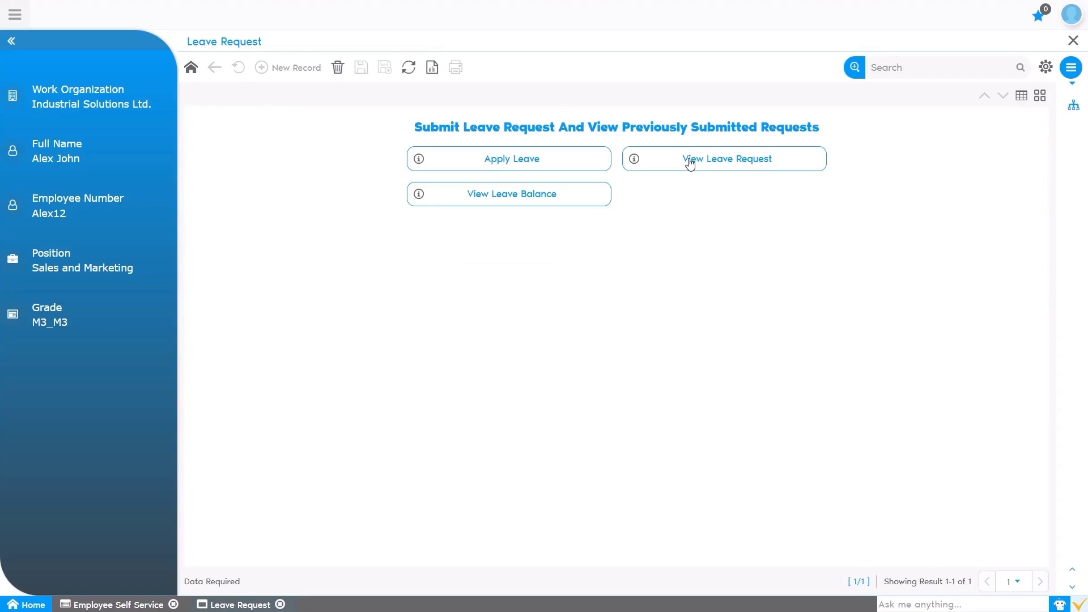
Step: View the previously submitted leave requests and check the accrual balance for the absence type Annual Leave
click(690, 163)
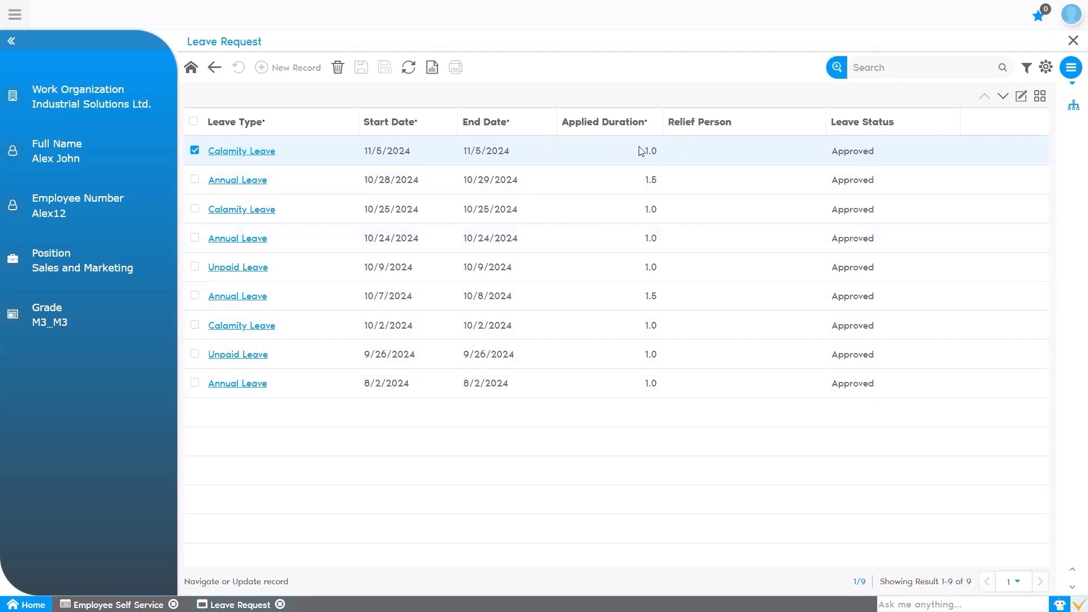
click(214, 68)
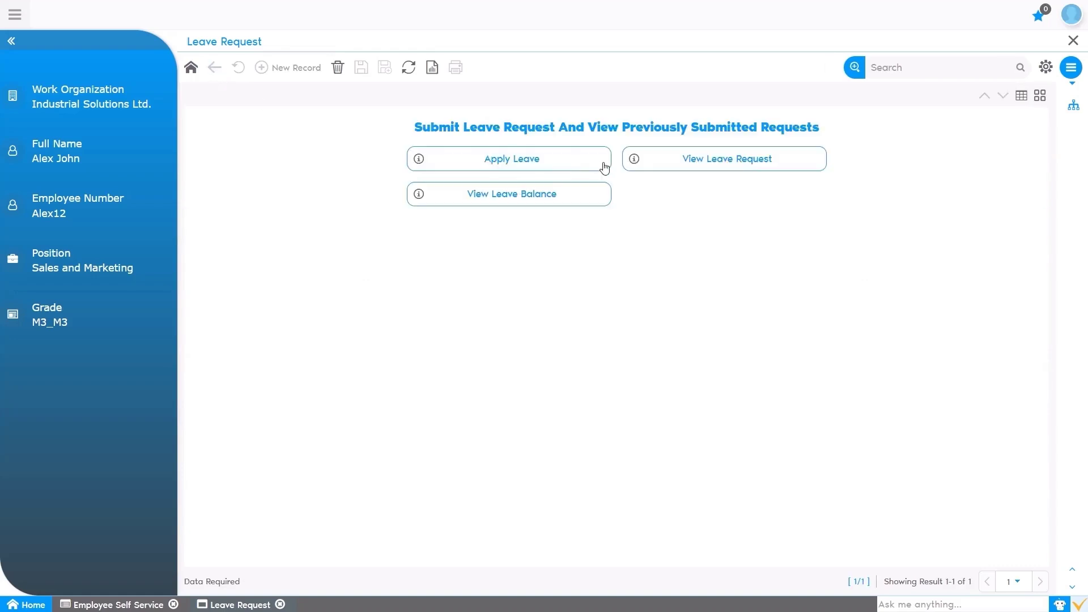
click(517, 201)
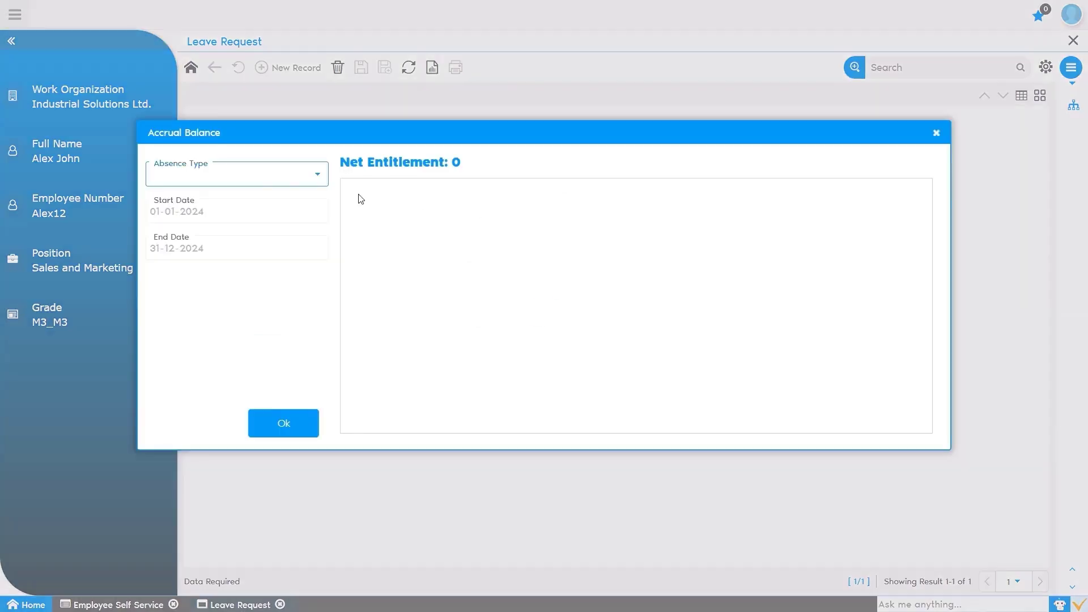
click(278, 179)
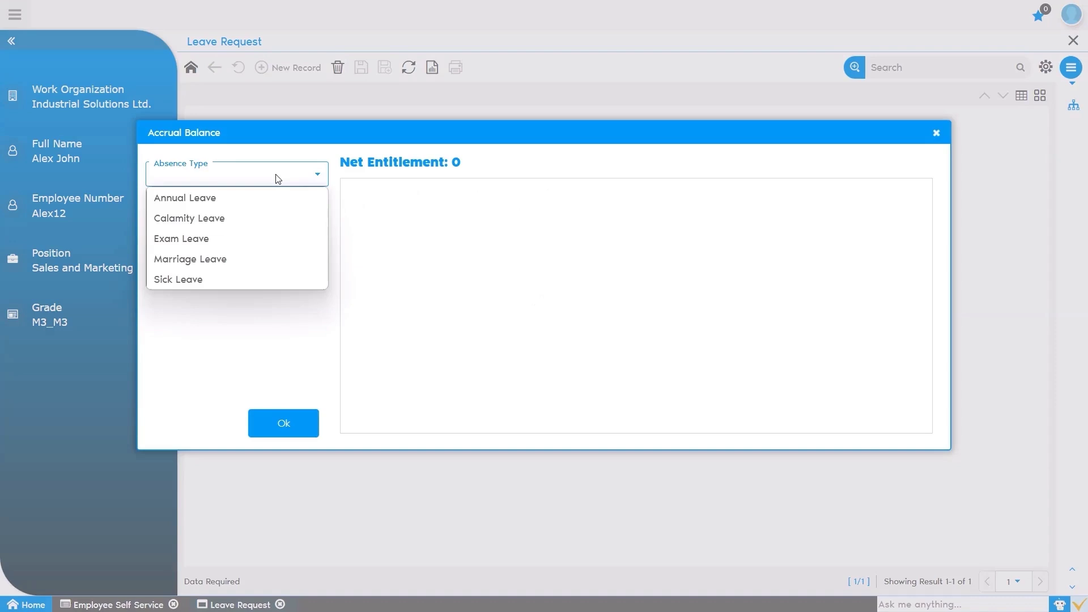
click(256, 209)
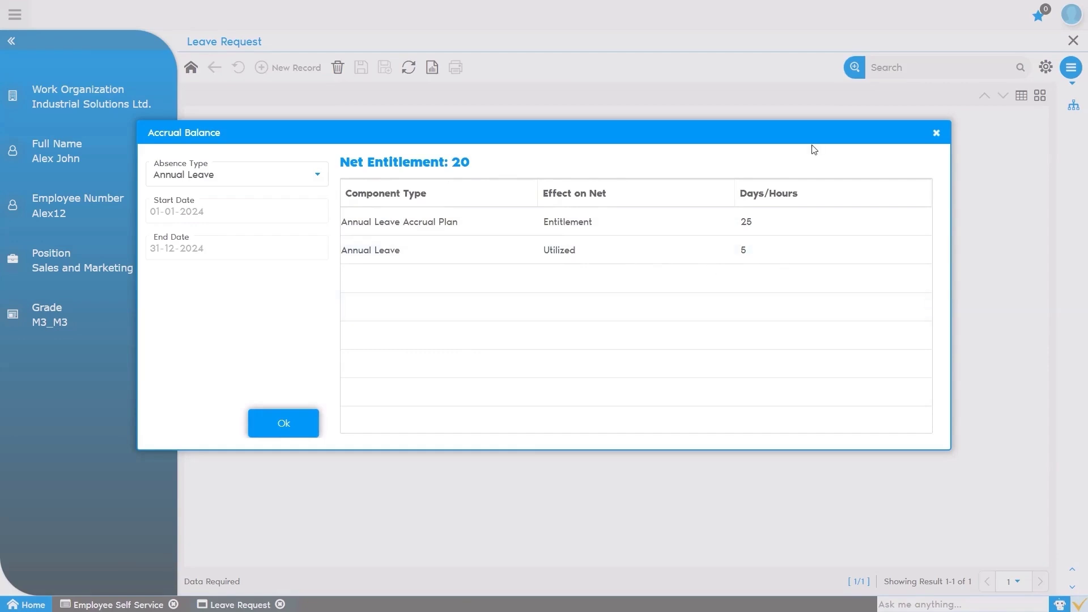
click(937, 133)
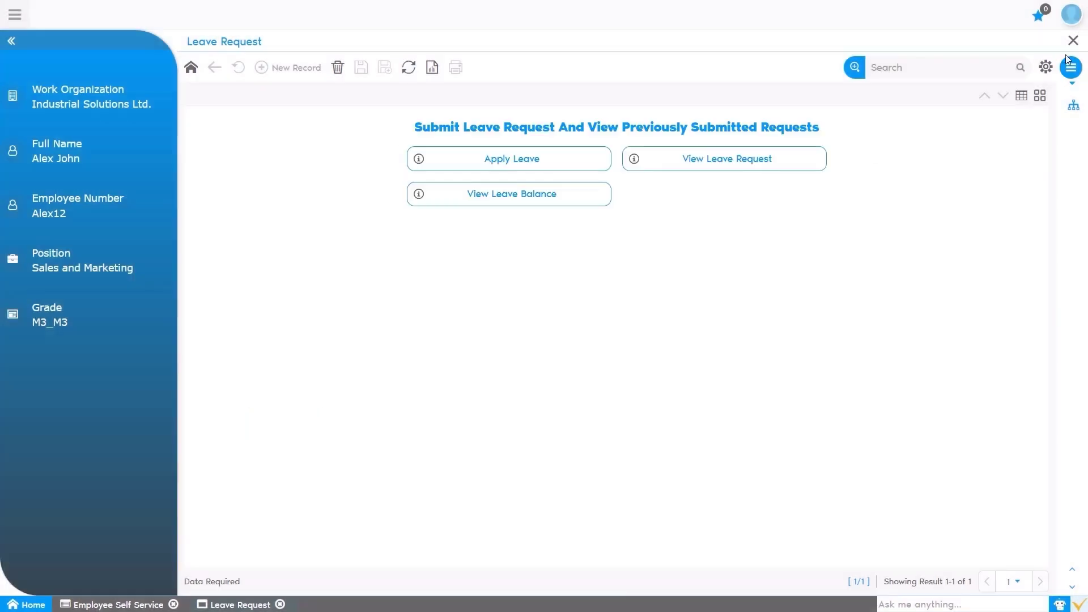
click(1073, 41)
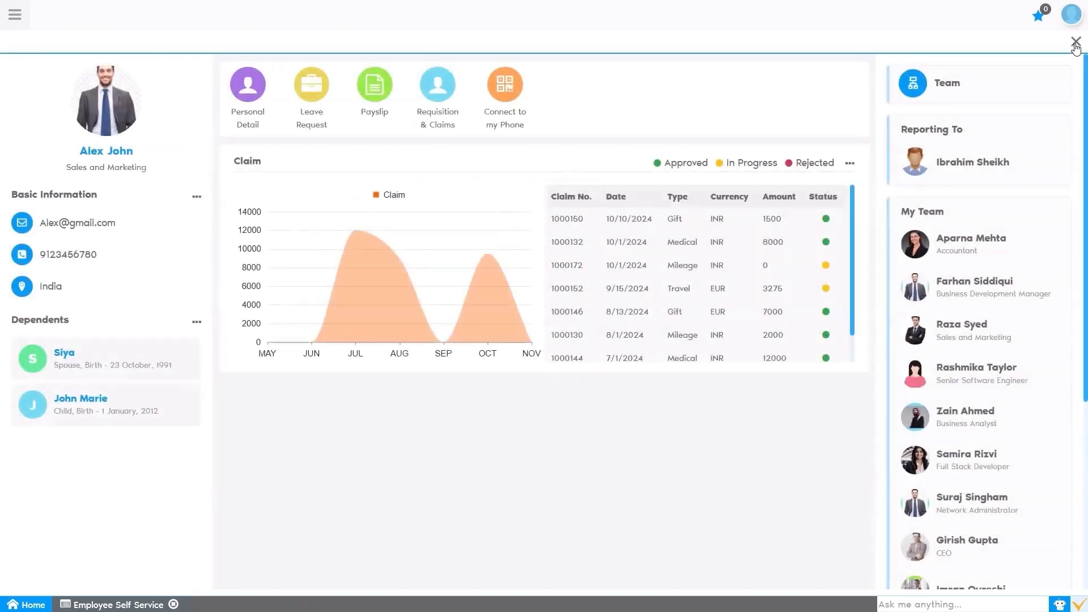
click(1075, 42)
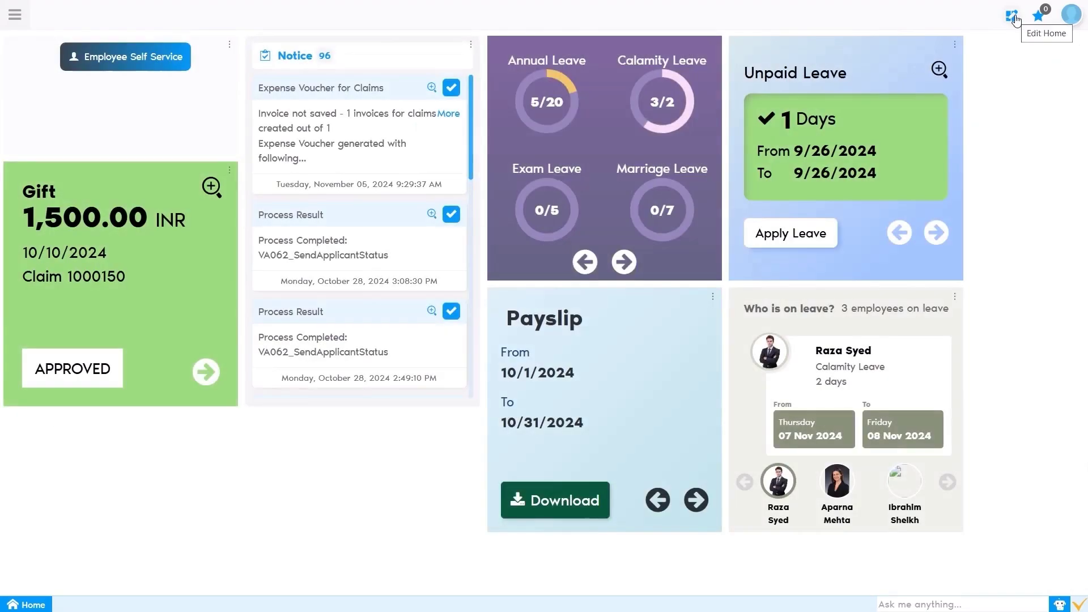
Step: Remove the employees-on-leave widget from the home page and add the Employee On Leave widget back in the same spot
click(1014, 18)
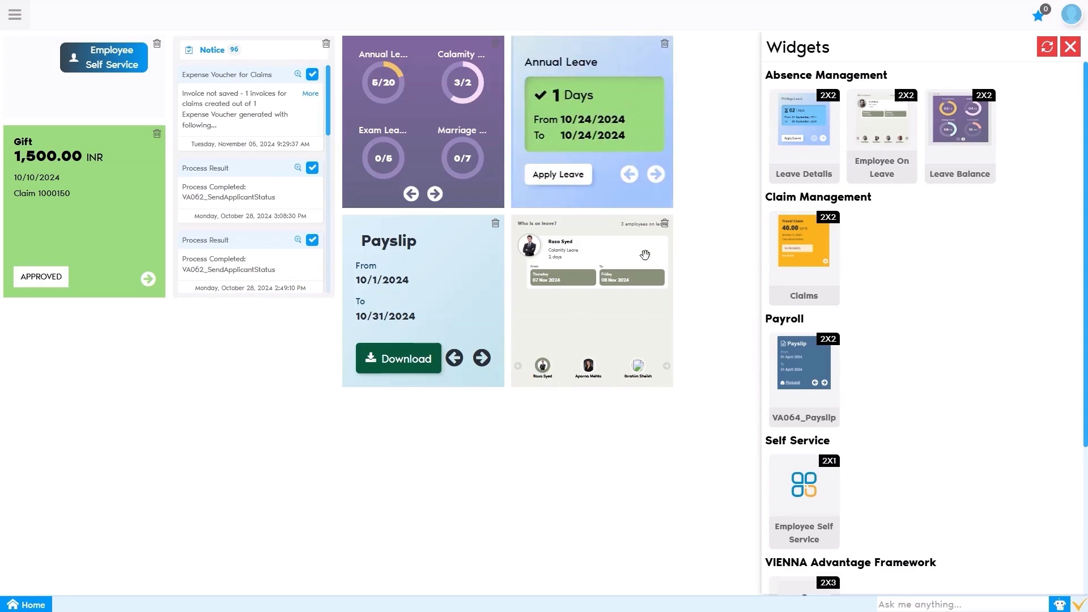
click(664, 224)
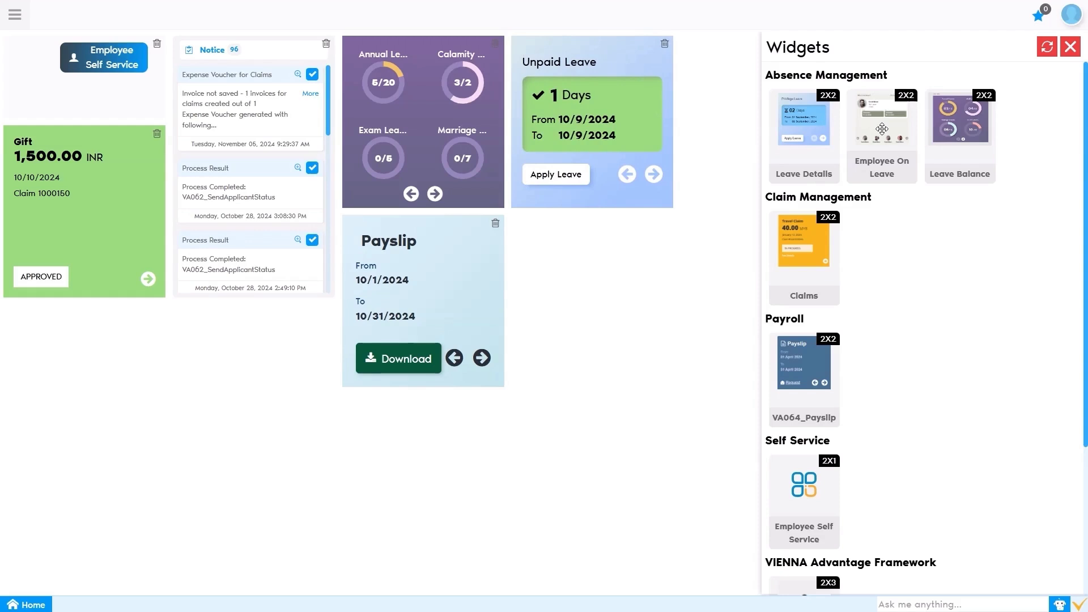
drag(885, 130, 583, 297)
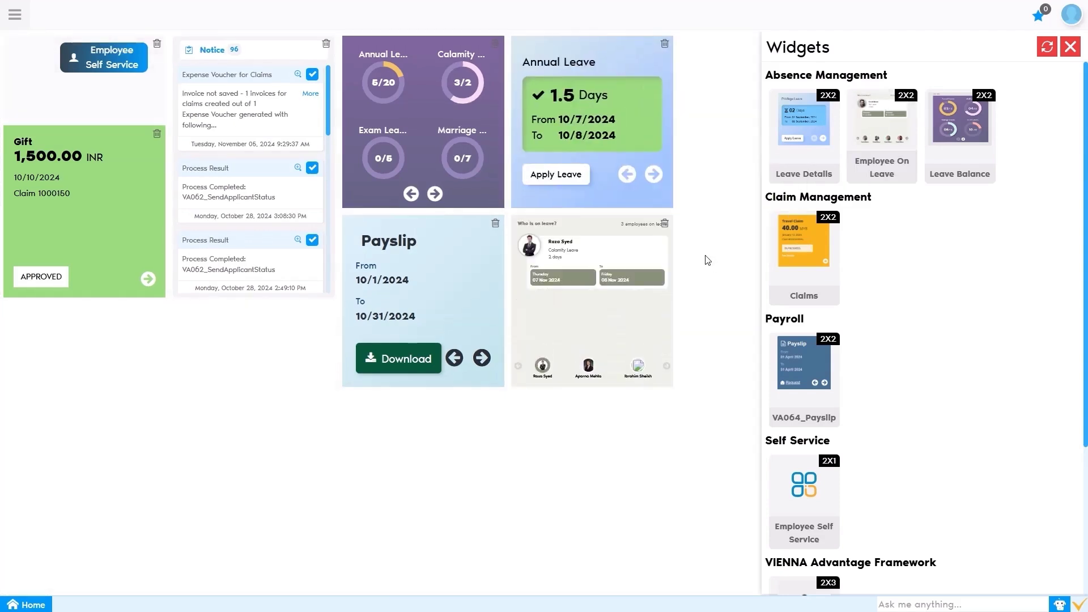
click(1070, 46)
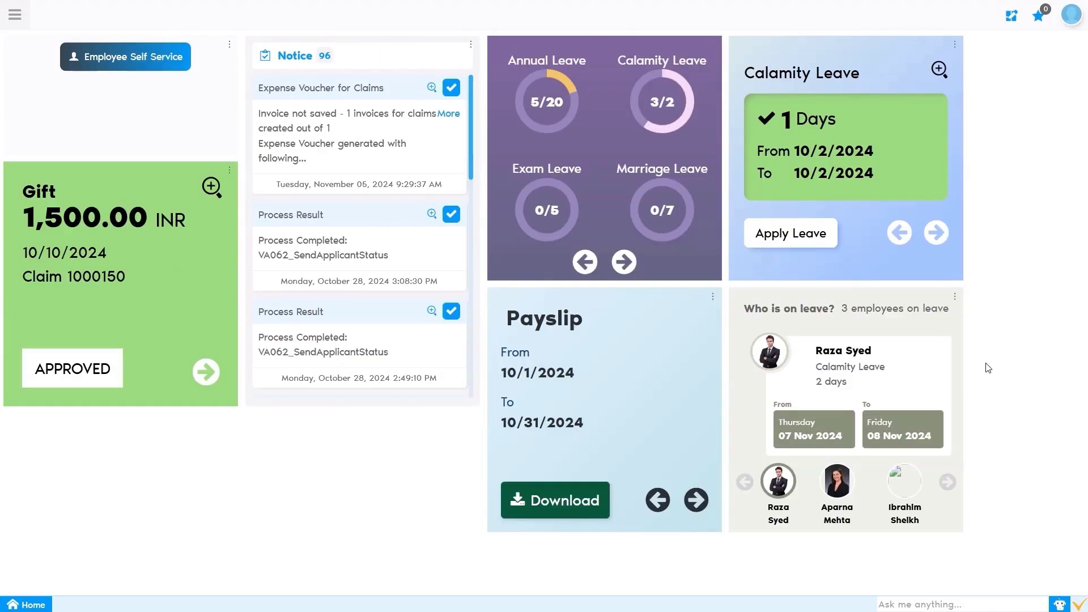
Step: Select the HR Manager role and the client Demo Enterprise Group in the user profile settings
click(1072, 14)
click(979, 138)
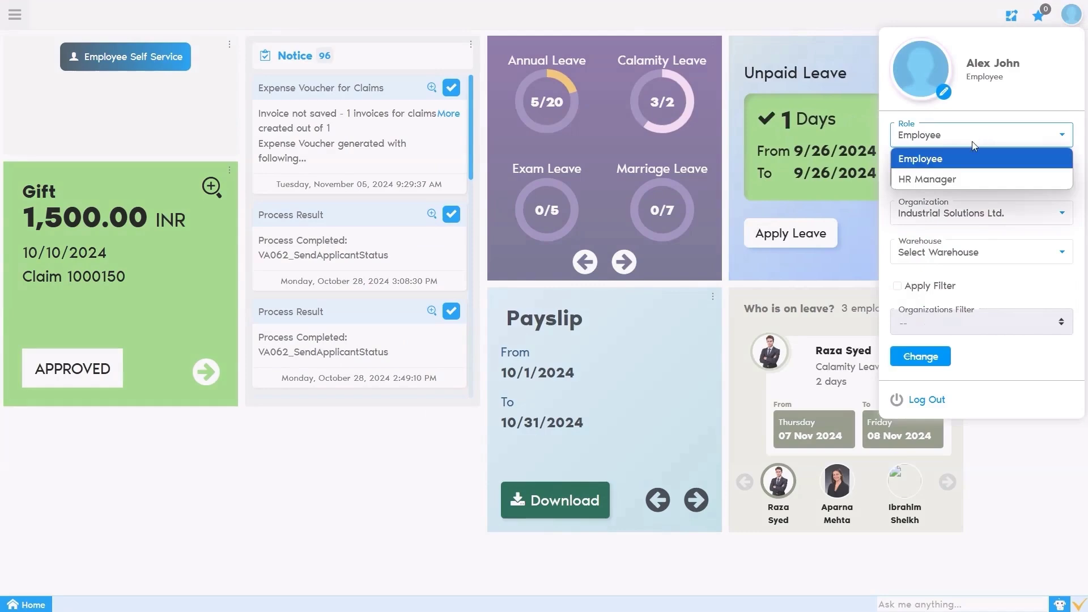
click(947, 179)
click(944, 175)
click(936, 218)
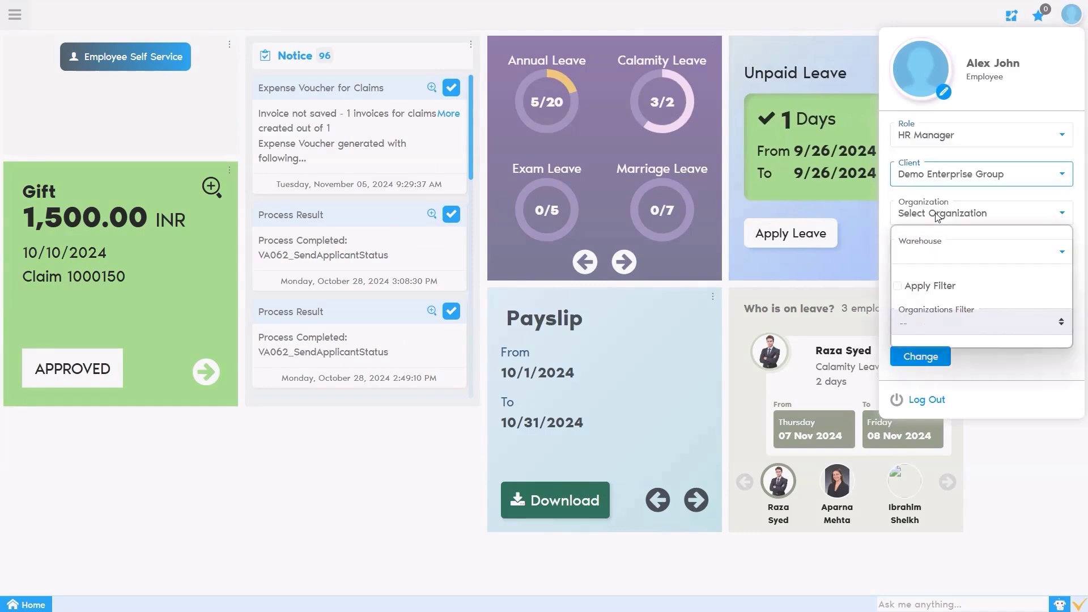
Step: Choose * as the organization in the profile settings and apply the role change
click(935, 213)
click(920, 277)
click(912, 286)
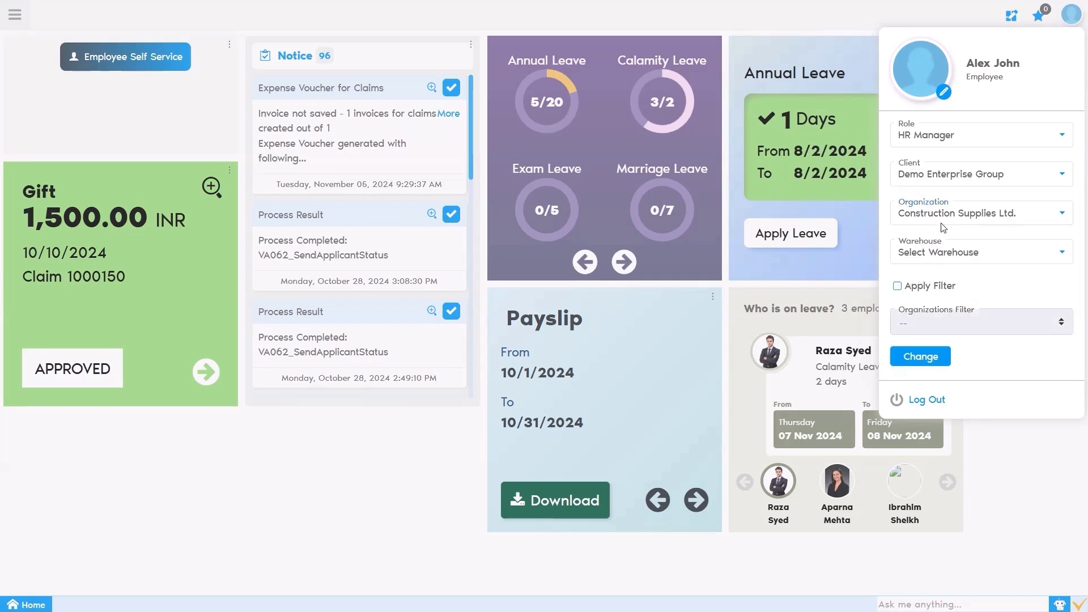
click(920, 215)
click(919, 187)
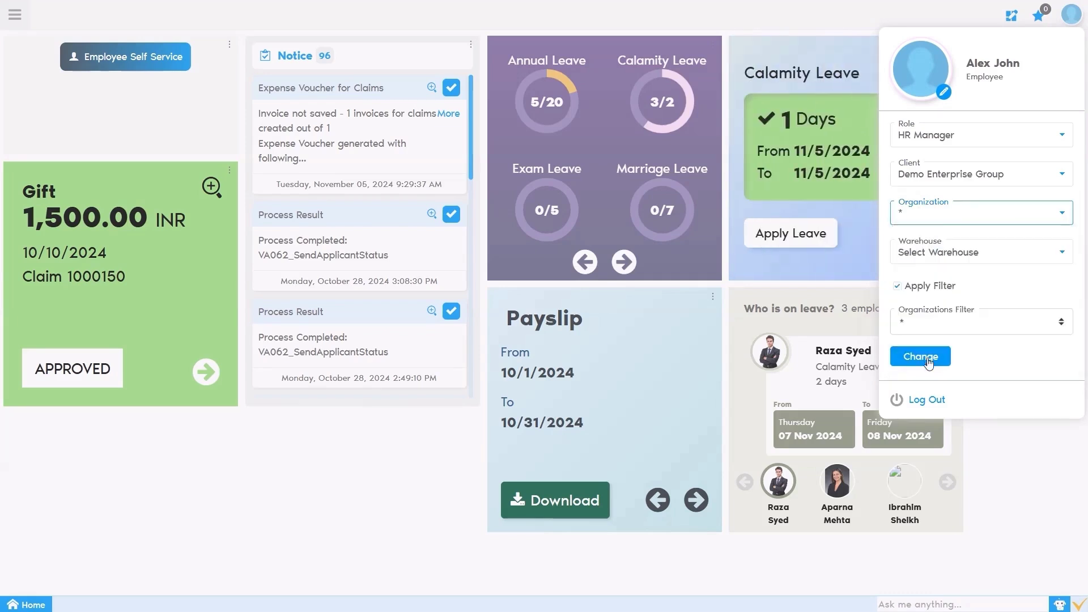
click(920, 357)
Step: Open the Leave Request window under HR Management's Absence Management and look at its leave balance check form
click(15, 14)
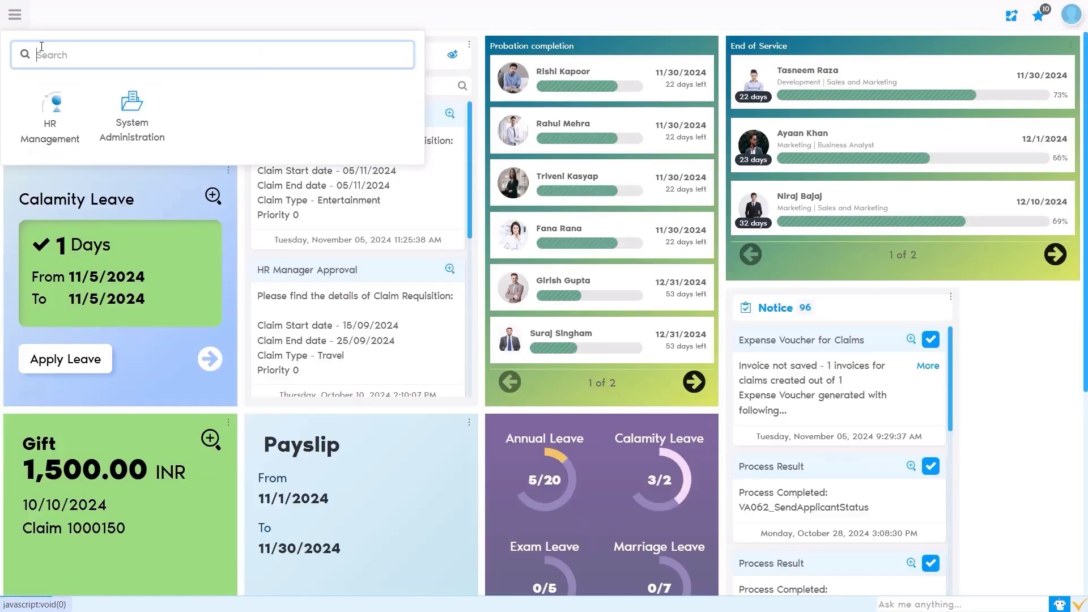
click(57, 113)
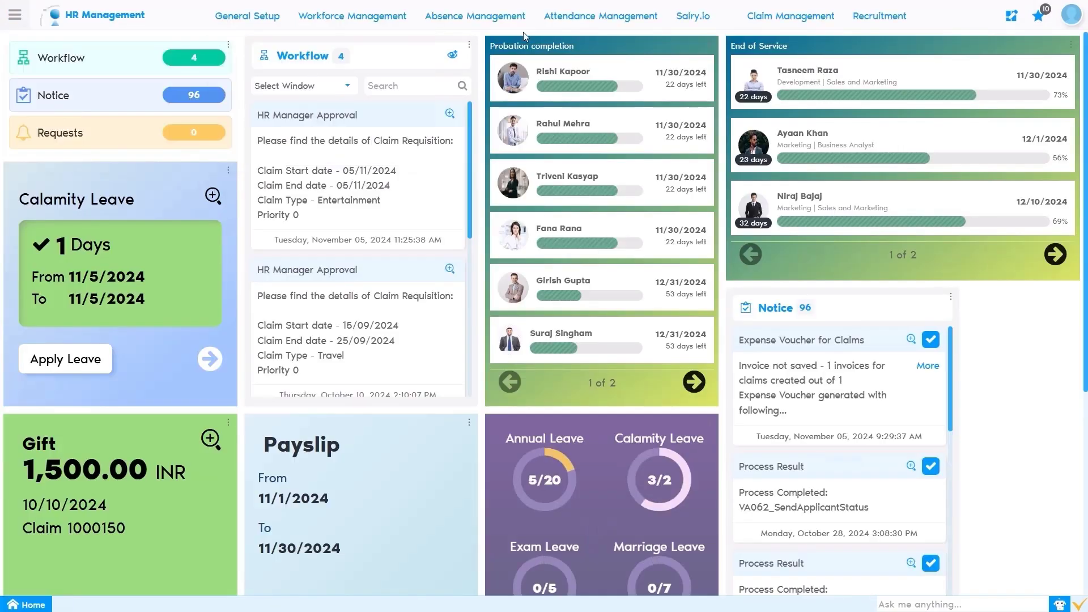
mouse_move(452, 18)
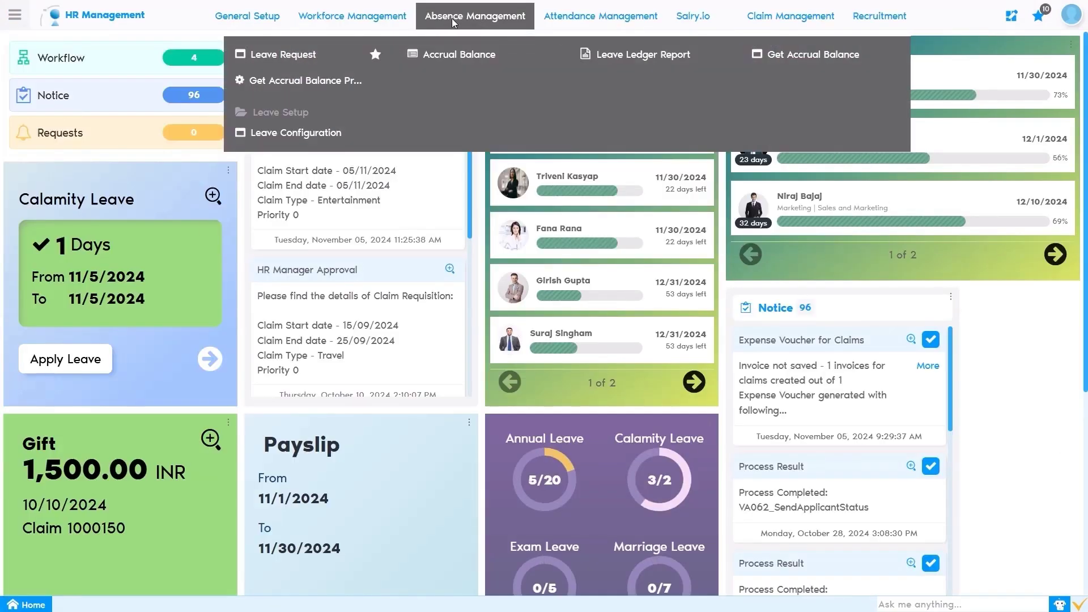
click(297, 58)
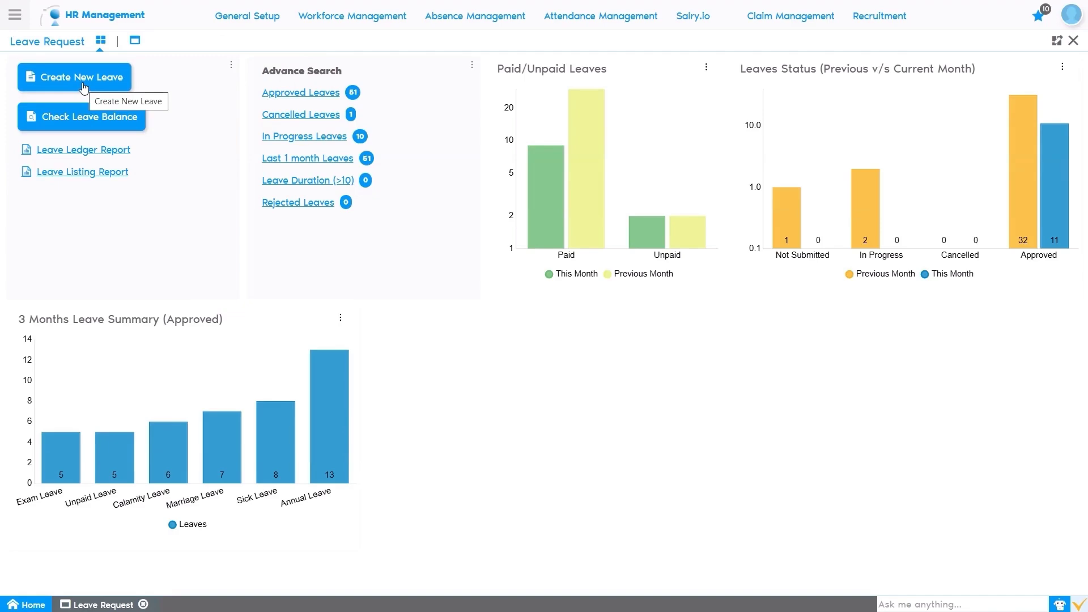
click(82, 121)
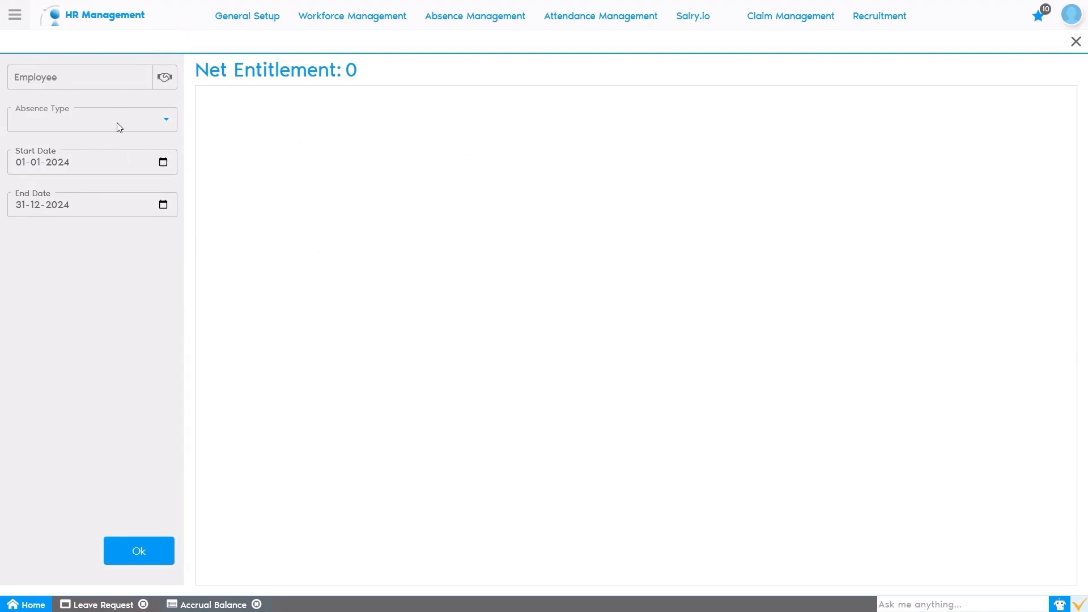
click(1075, 43)
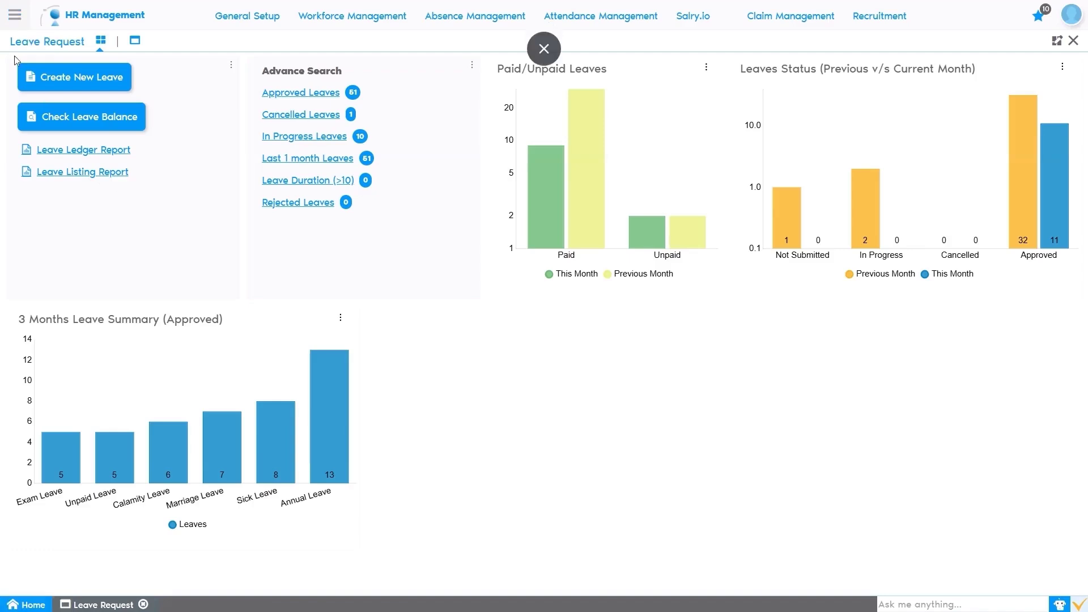
Step: Open the Leave Ledger Report from the Leave Request window and set its report type to Pdf
click(102, 150)
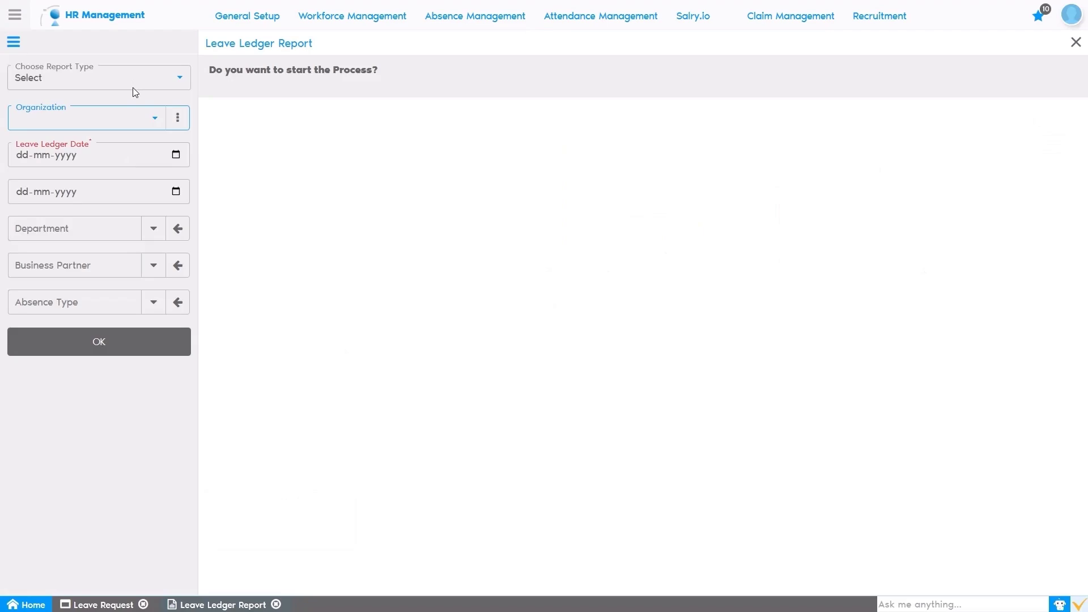
click(135, 85)
click(96, 136)
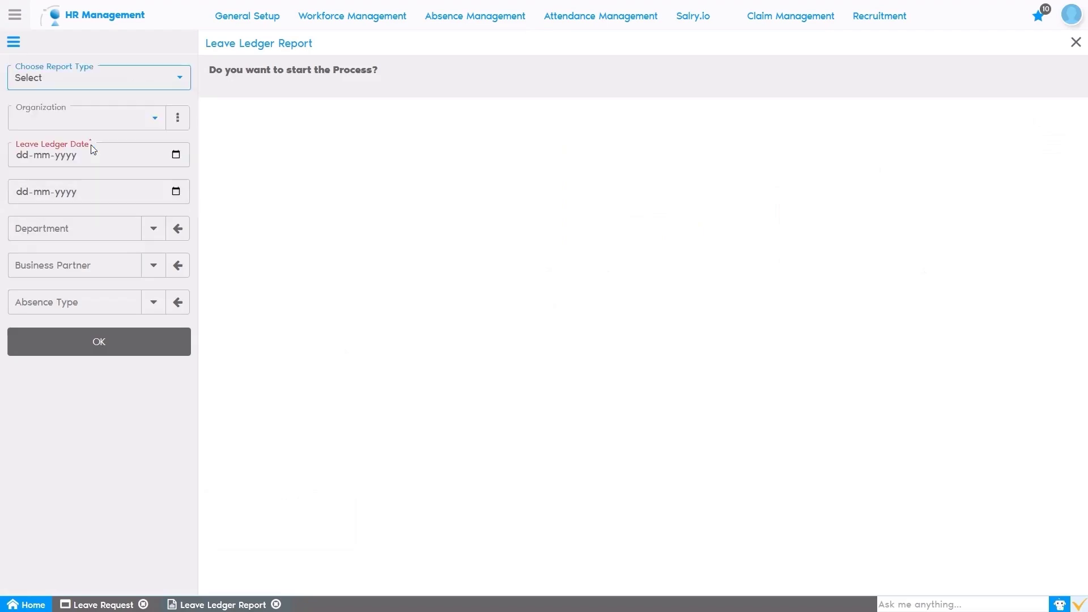
click(96, 121)
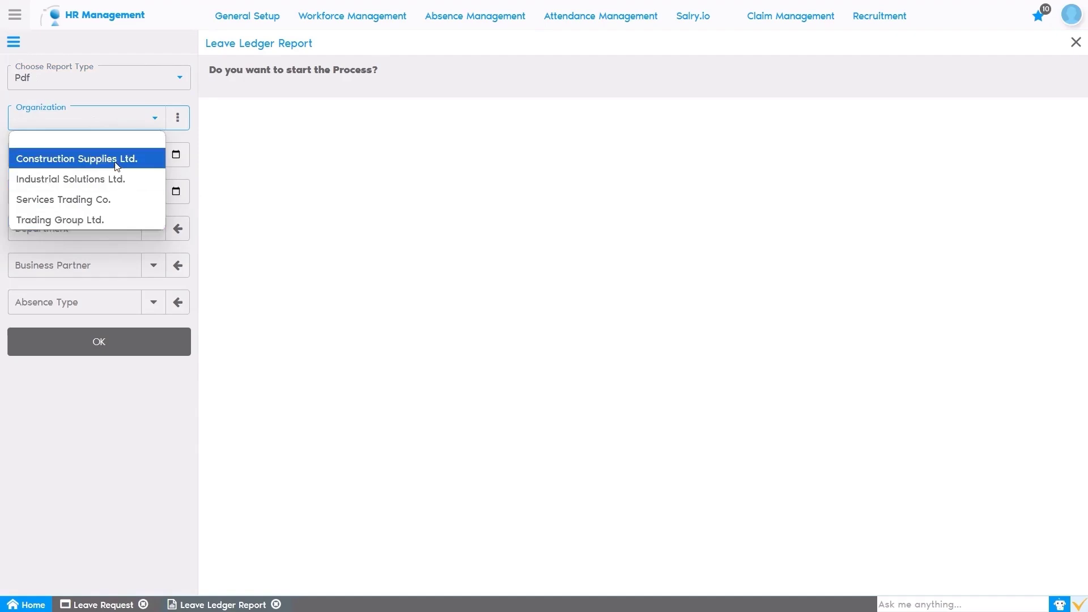
click(243, 169)
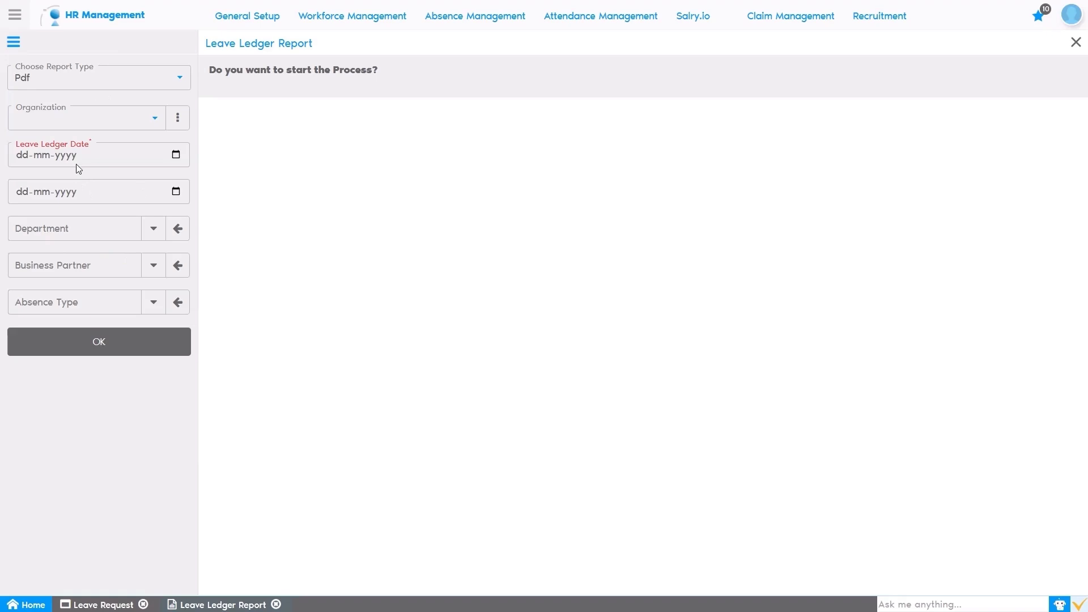
Step: Generate the leave ledger for Construction Supplies Ltd. with dates from 01-01-2024 to 30-10-2024 and look through it
click(103, 118)
click(27, 157)
text(01012024)
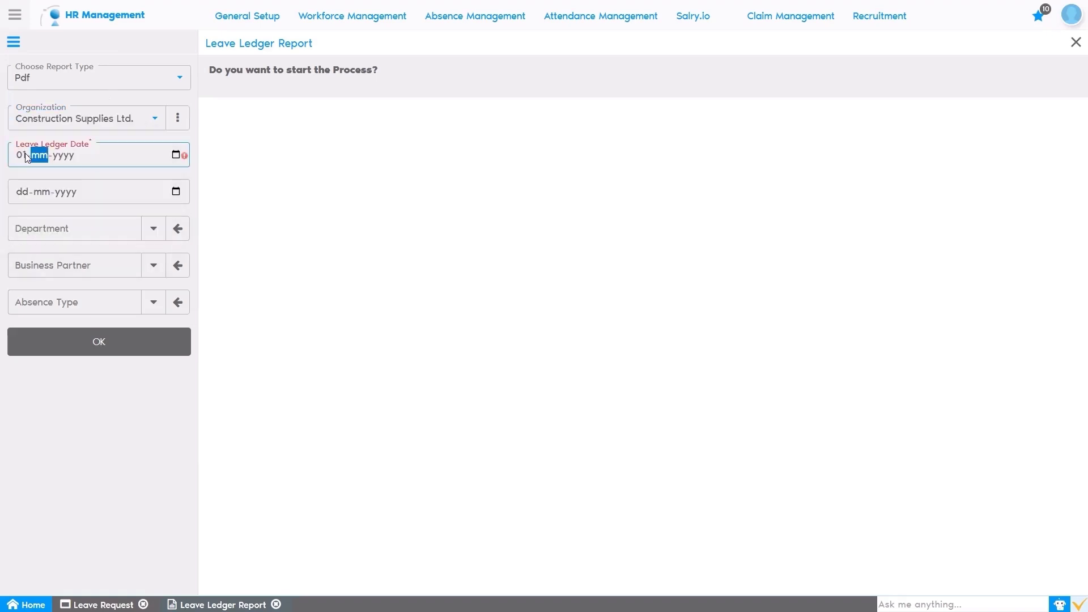
click(23, 191)
text(30-10-2024)
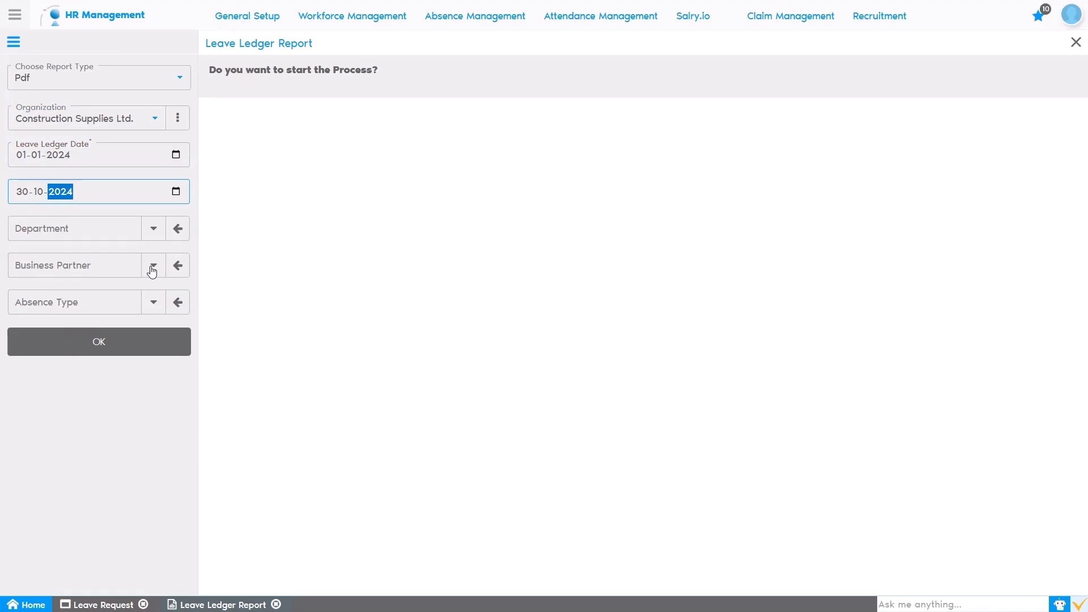
click(134, 343)
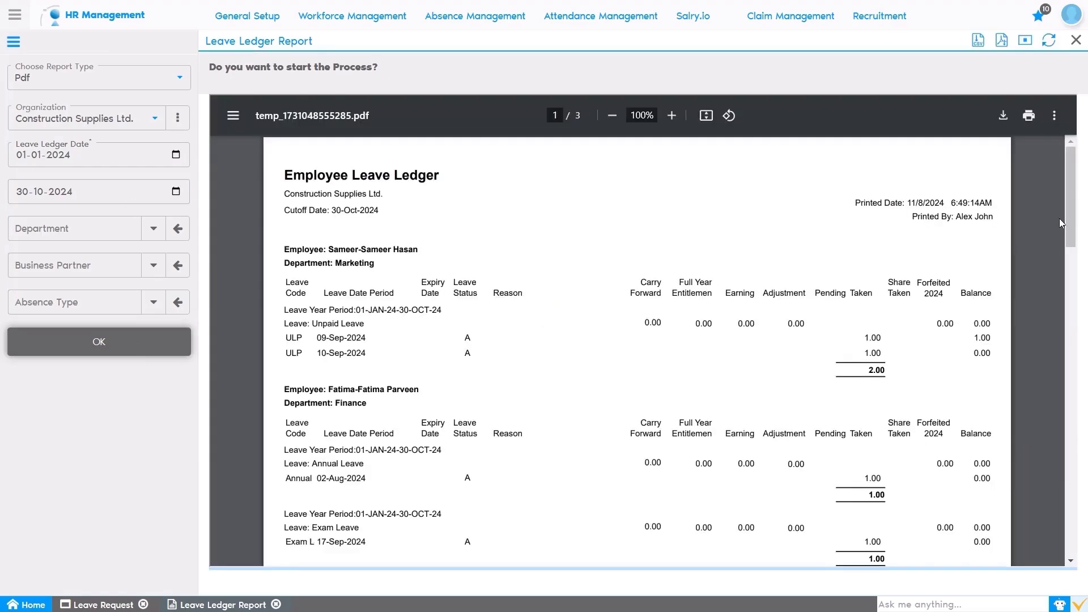
drag(1072, 221, 1075, 64)
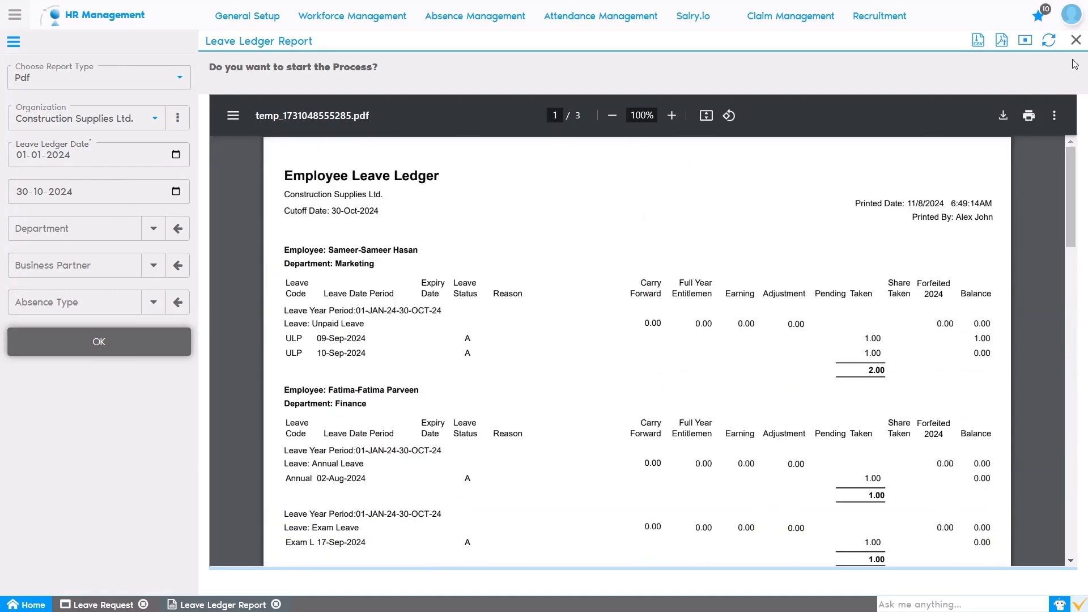
Step: Close the leave ledger, look at the parameters of the Leave Listing Report, and return to the Leave Request dashboard
click(1076, 39)
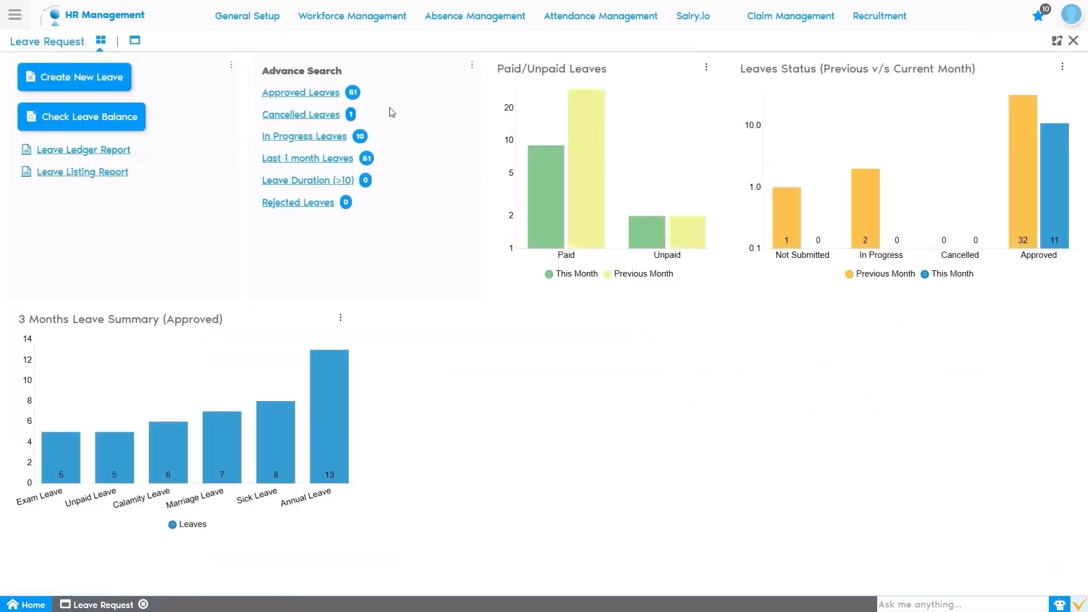
click(83, 173)
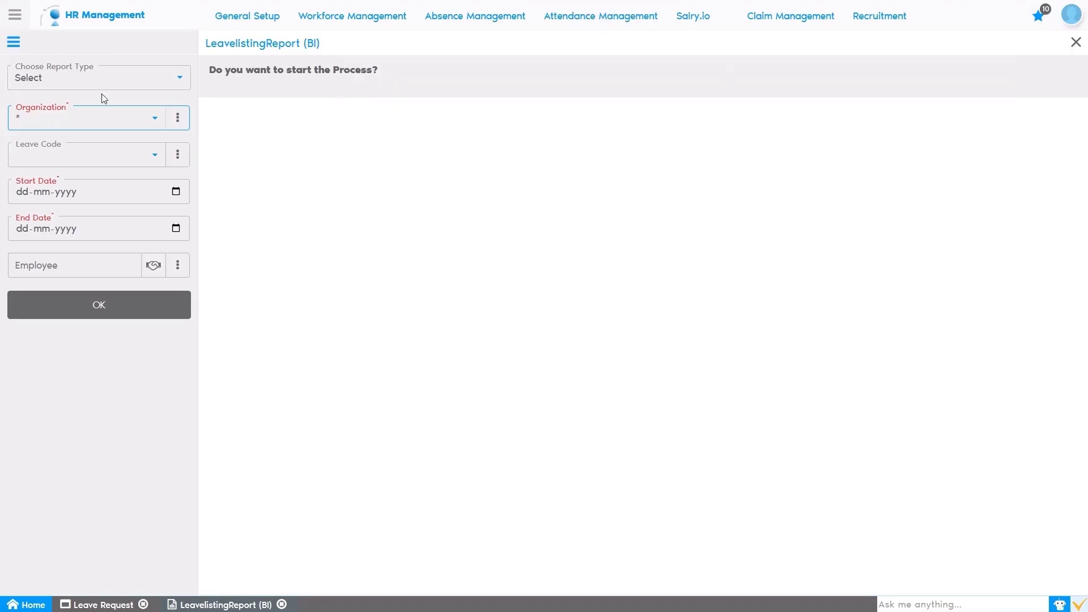
click(1077, 46)
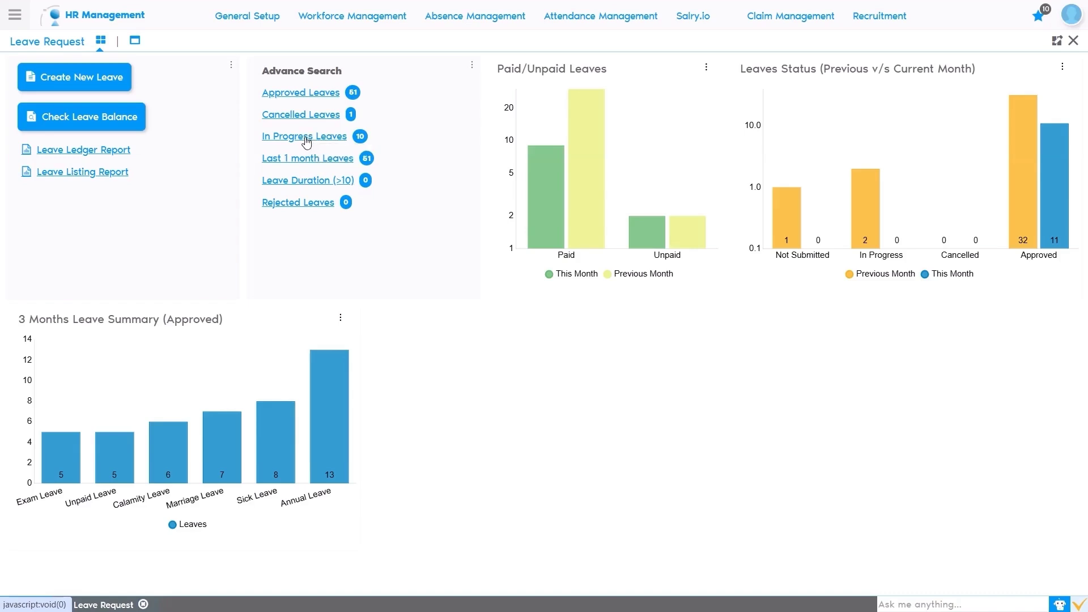
Step: List the in-progress leaves, and examine the Paid/Unpaid Leaves and Leaves Status charts back on the Leave Request dashboard
click(366, 141)
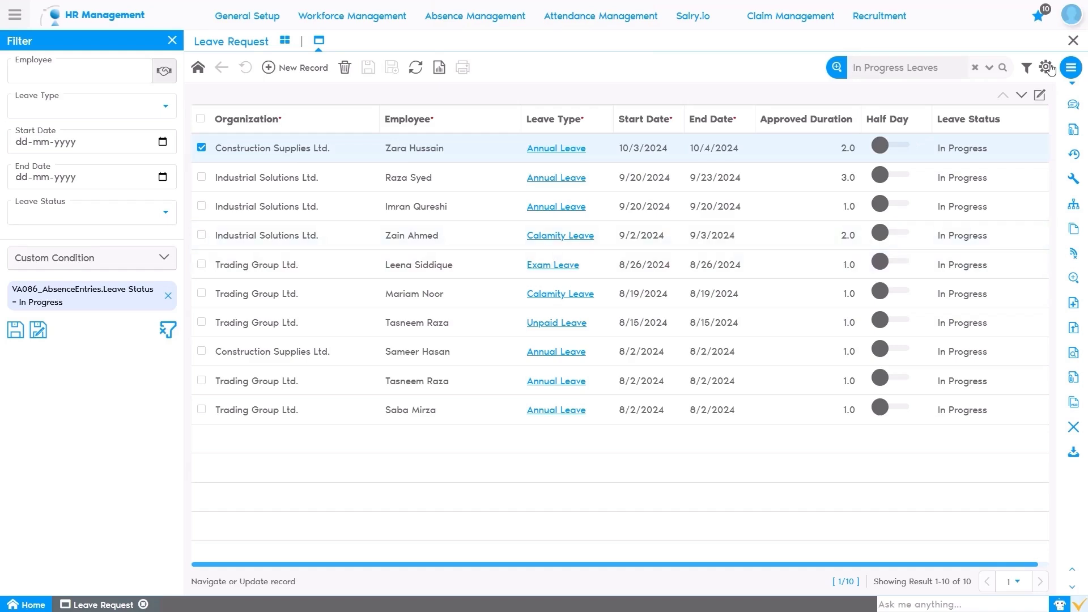
click(286, 41)
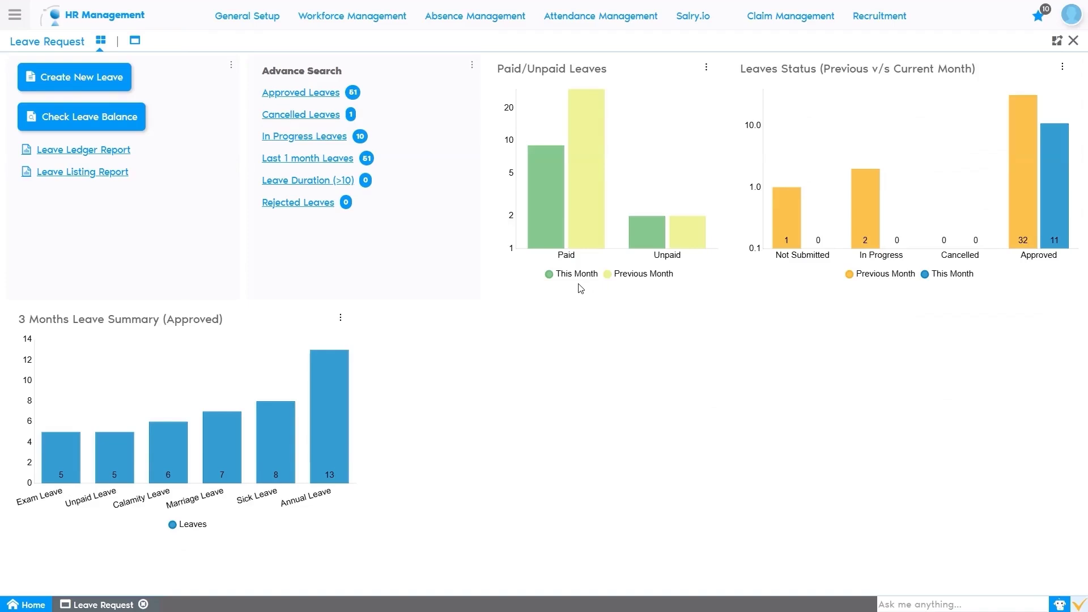
mouse_move(588, 208)
mouse_move(849, 184)
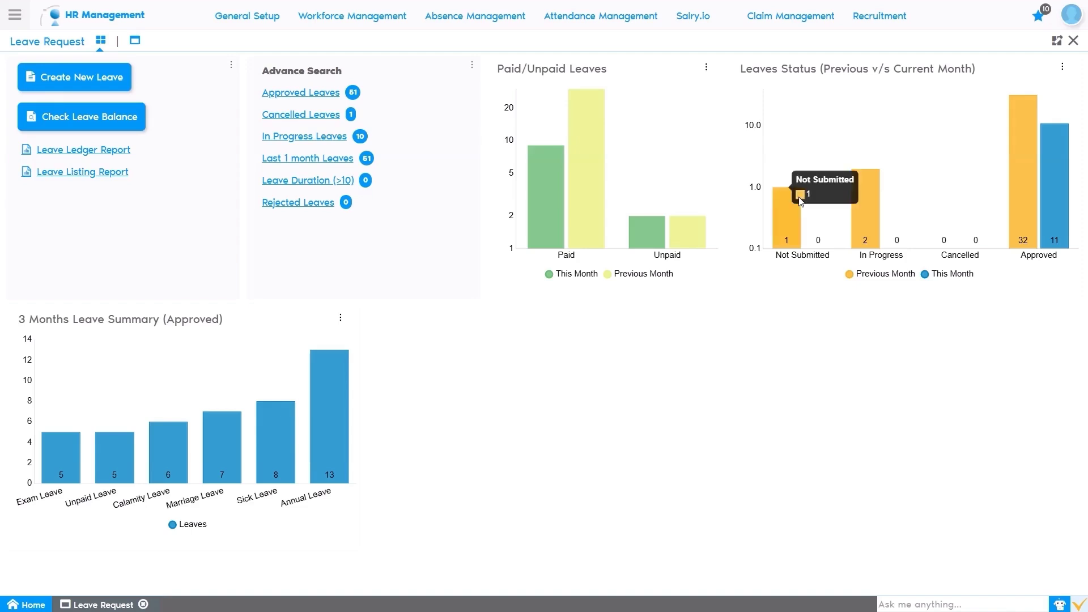
mouse_move(875, 216)
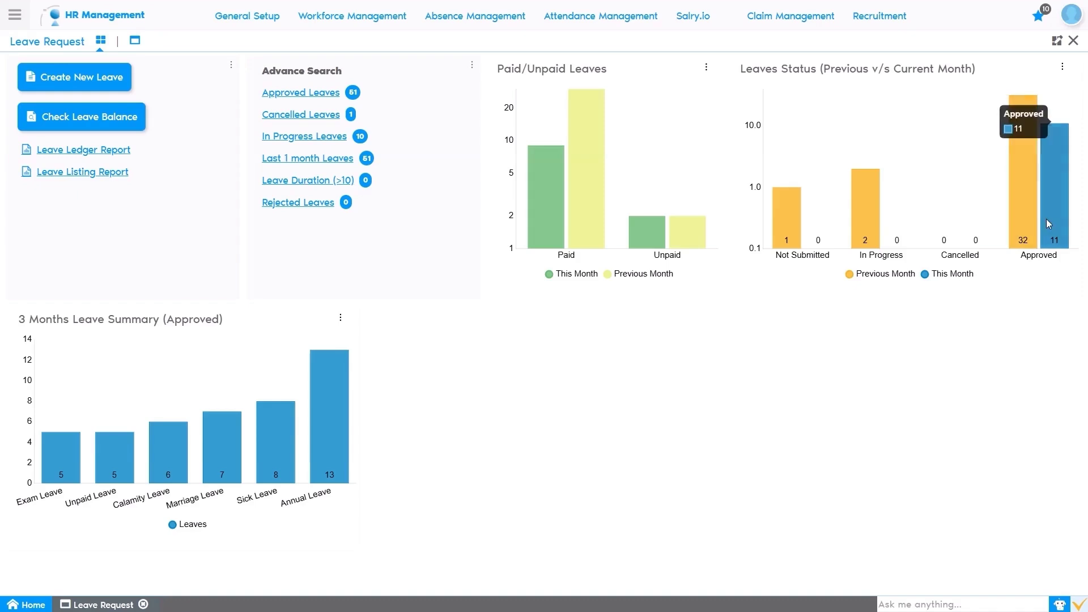
mouse_move(1031, 216)
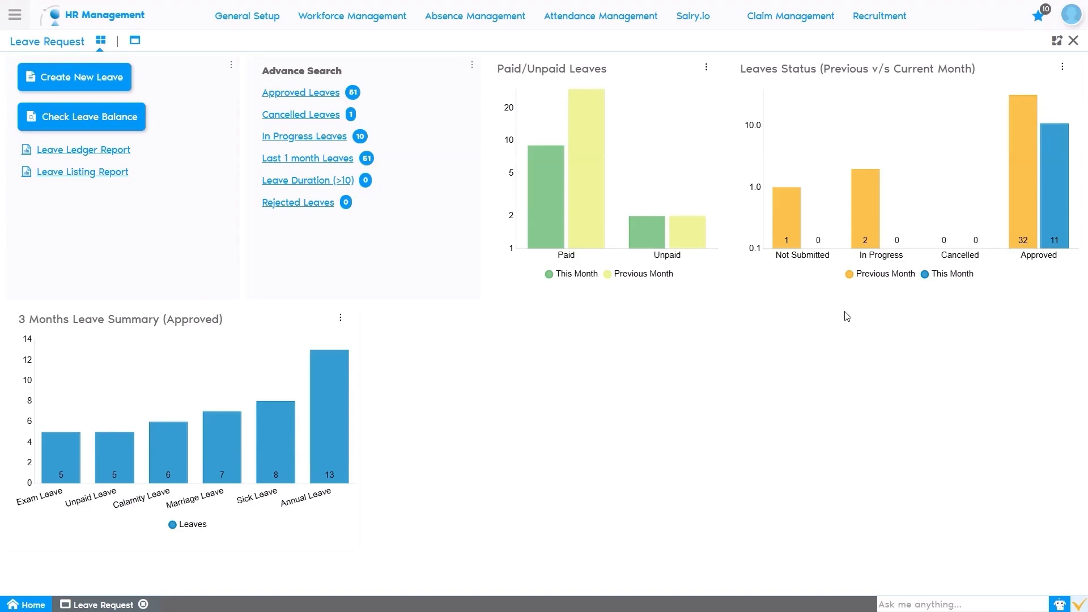
drag(846, 316, 403, 323)
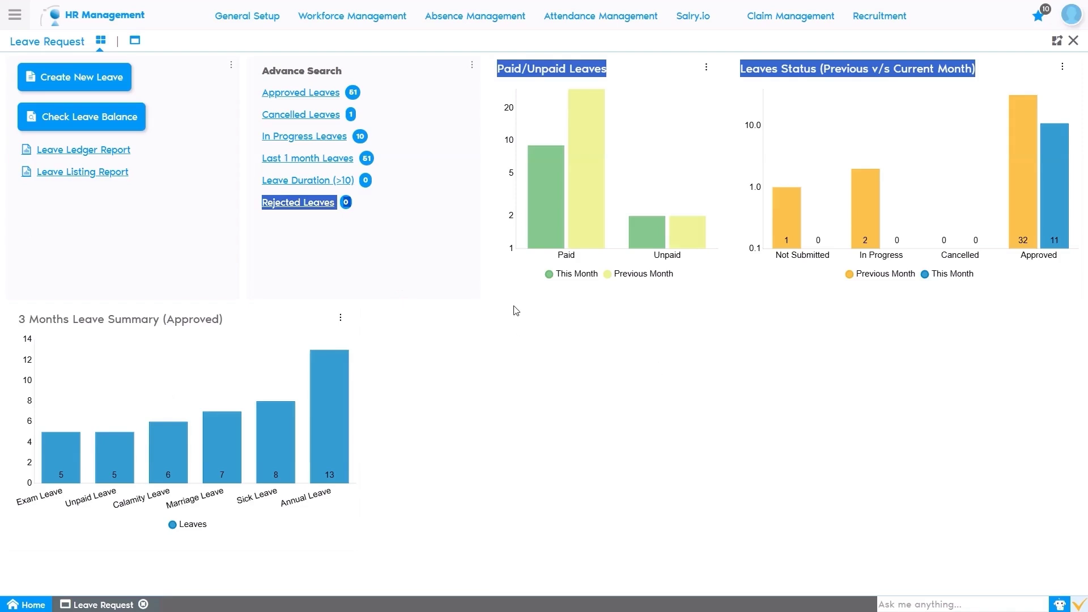
Step: Open a blank new leave request to look at its fields and organization choices, and discard the unsaved record
click(81, 82)
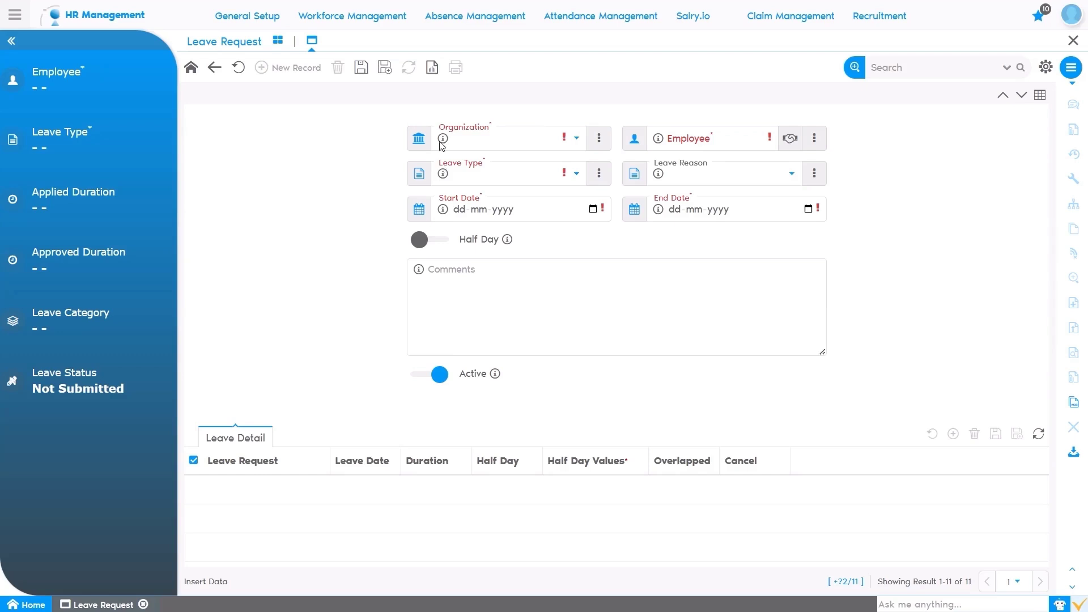
click(525, 136)
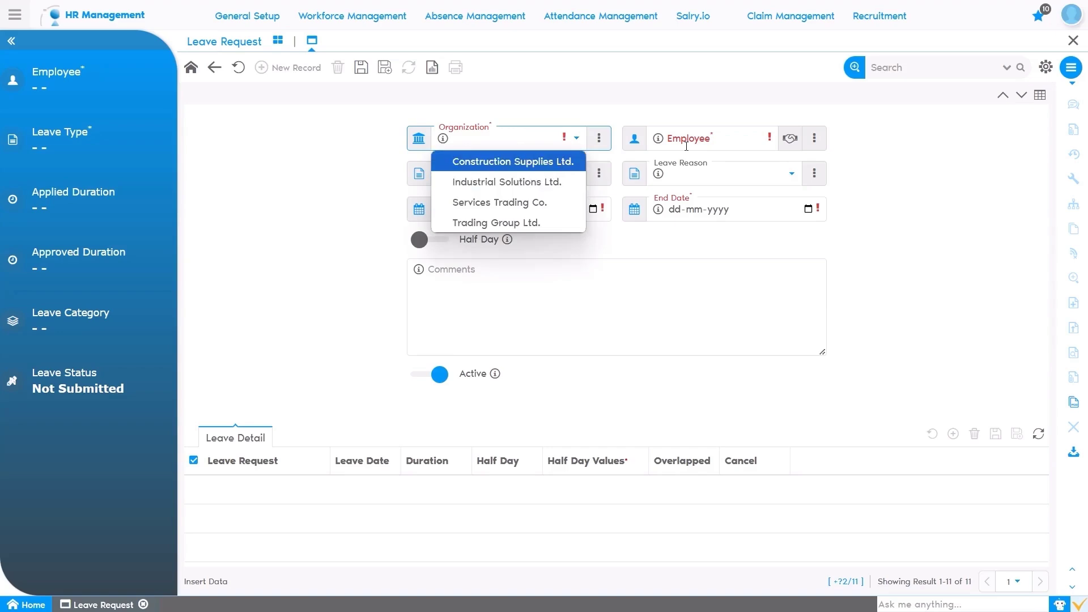
click(723, 135)
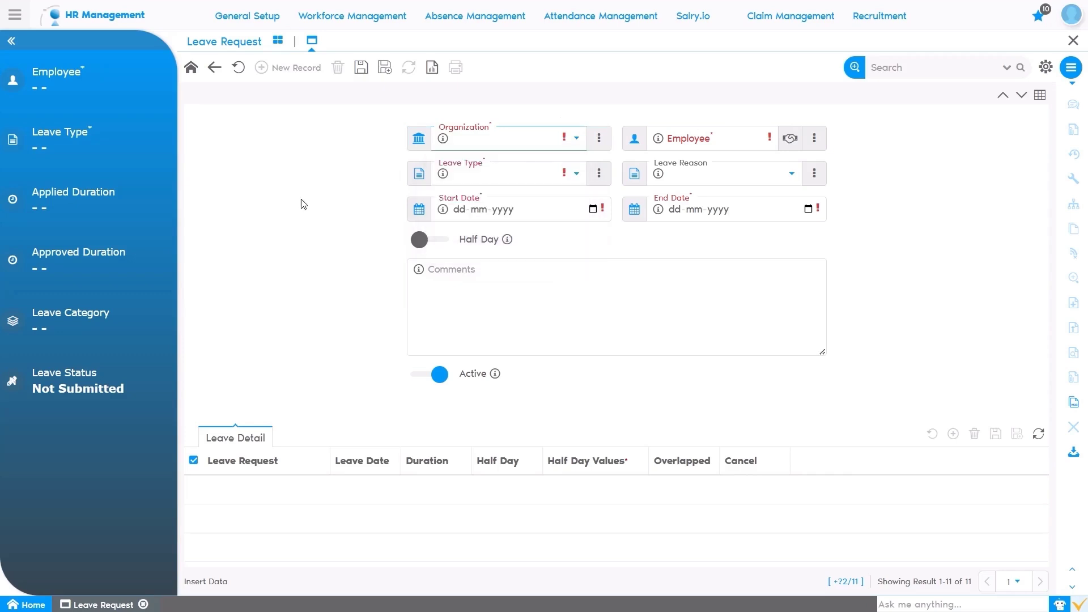
click(238, 66)
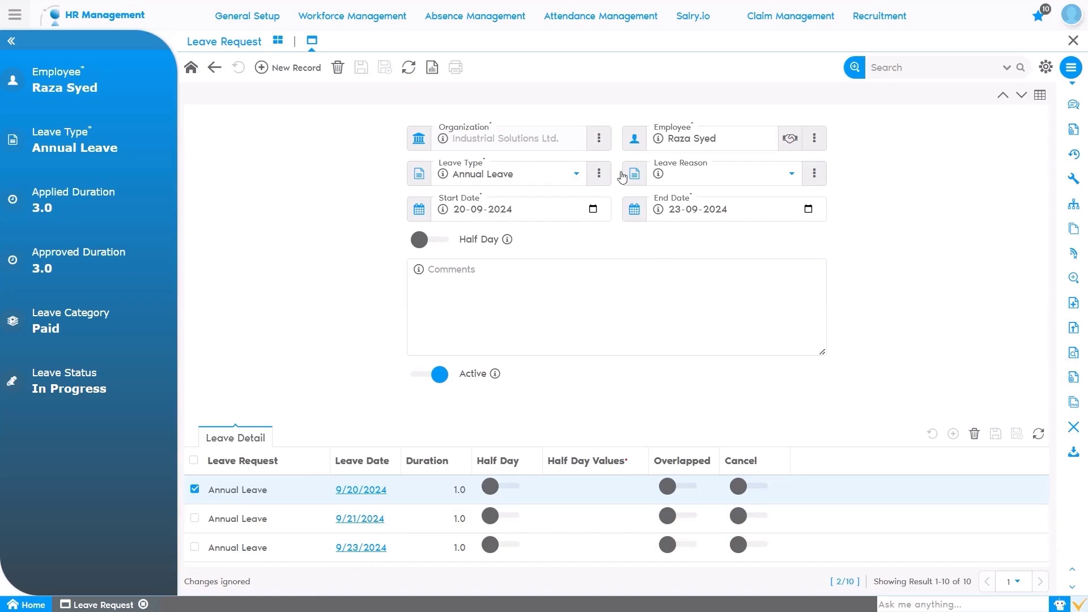
Step: Try the Half Day option on the 9/23/2024 leave detail line, view its half day choices, and discard the change to return to the request
click(360, 547)
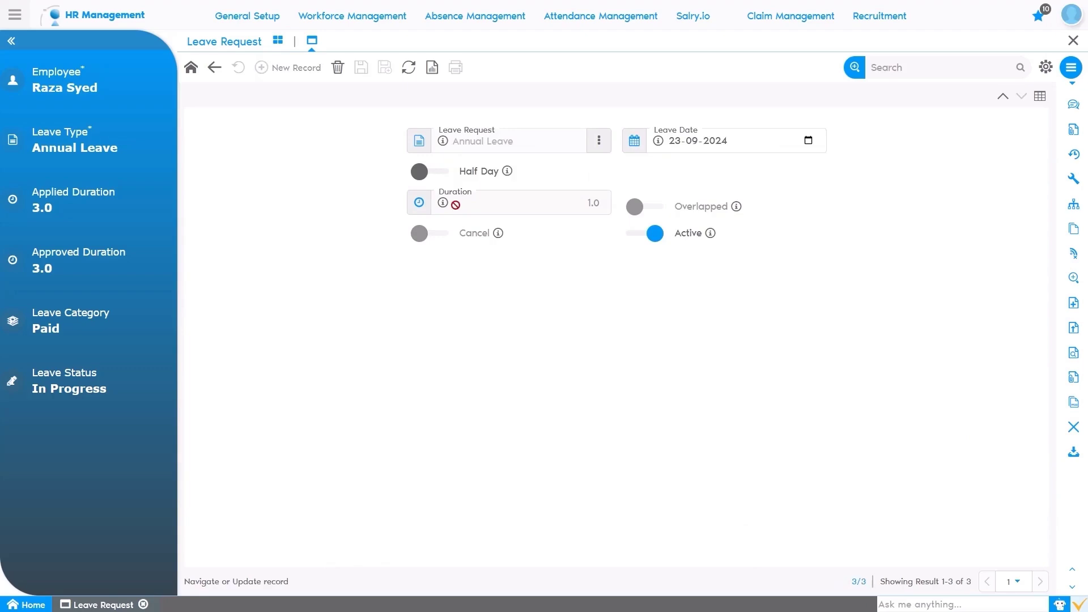
click(440, 177)
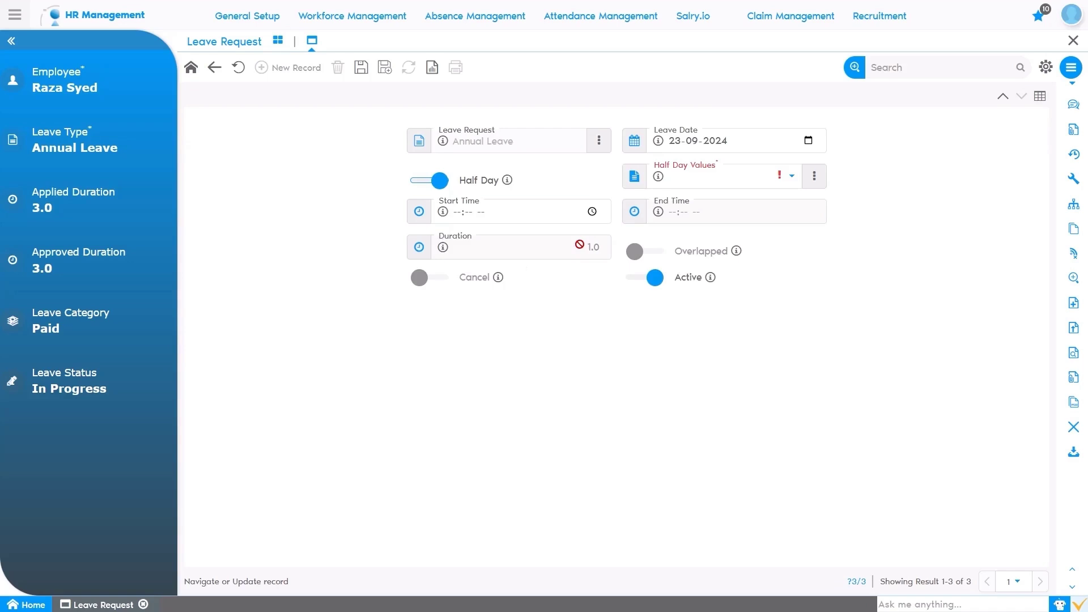
click(711, 177)
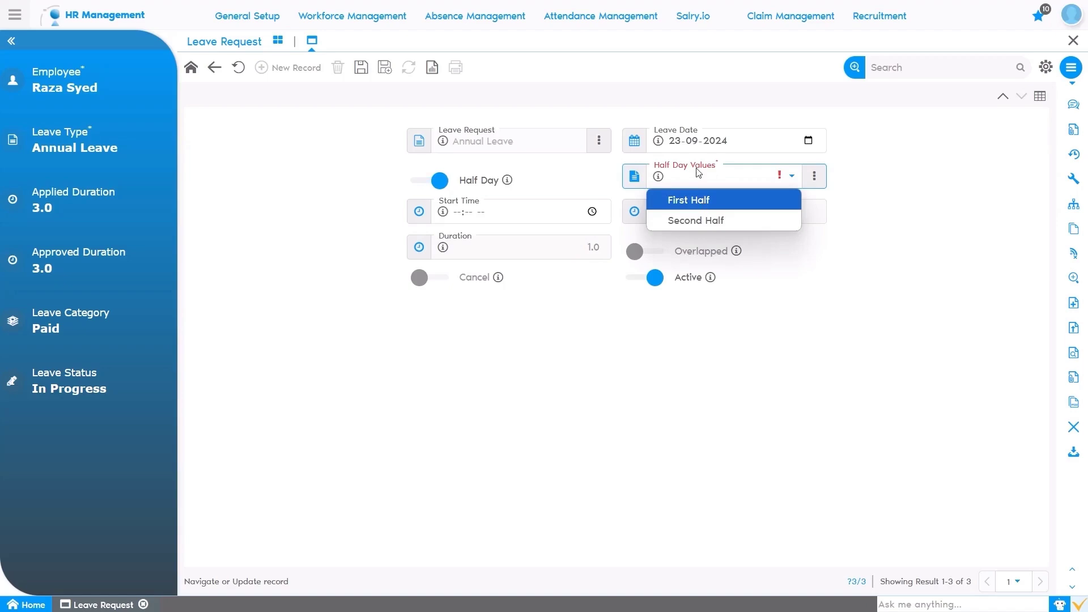
click(238, 68)
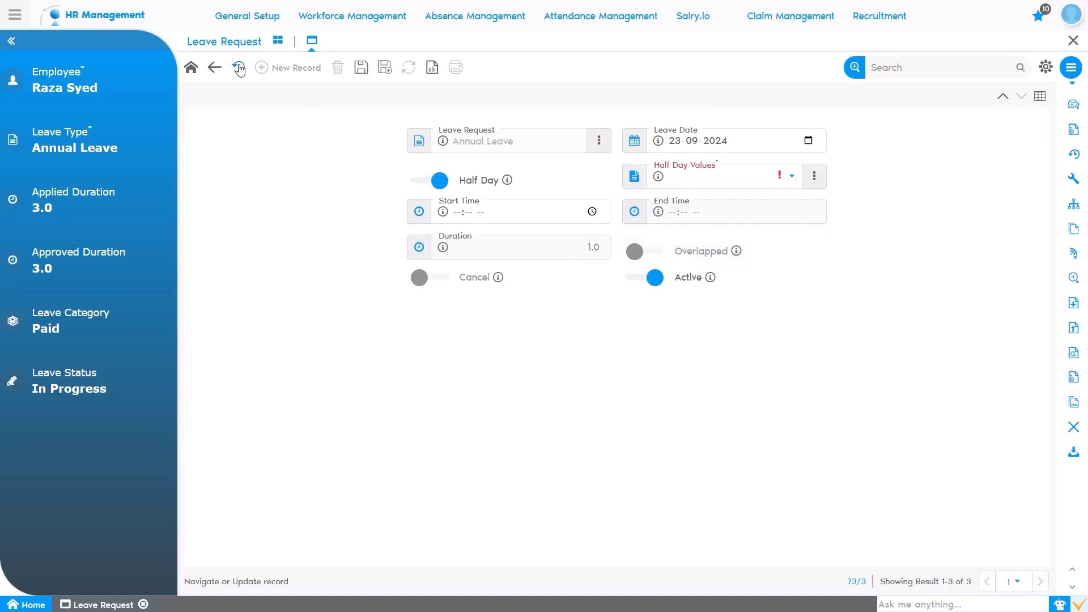
click(214, 67)
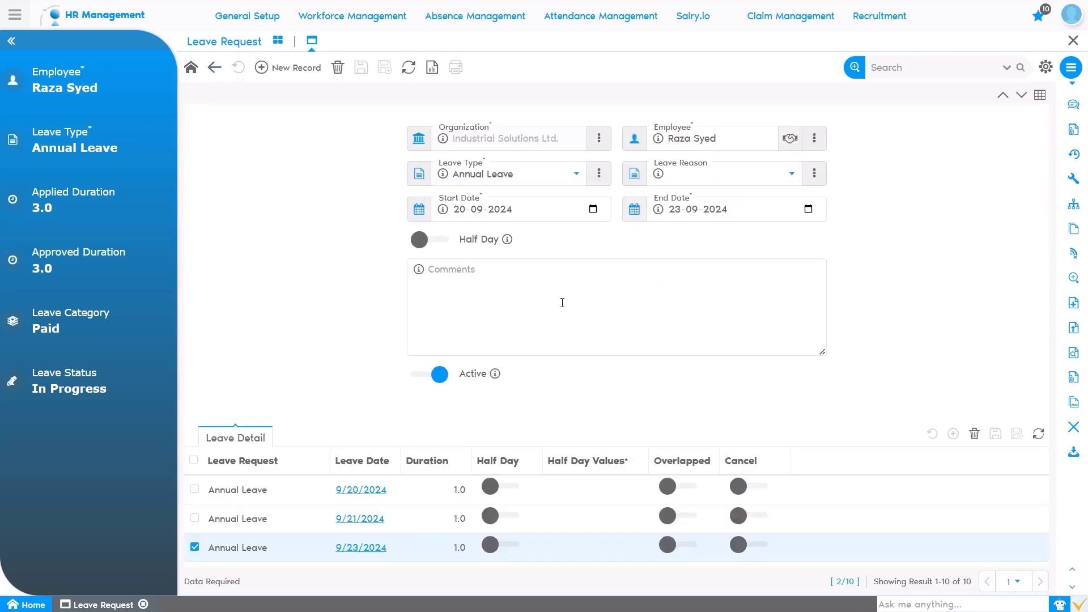